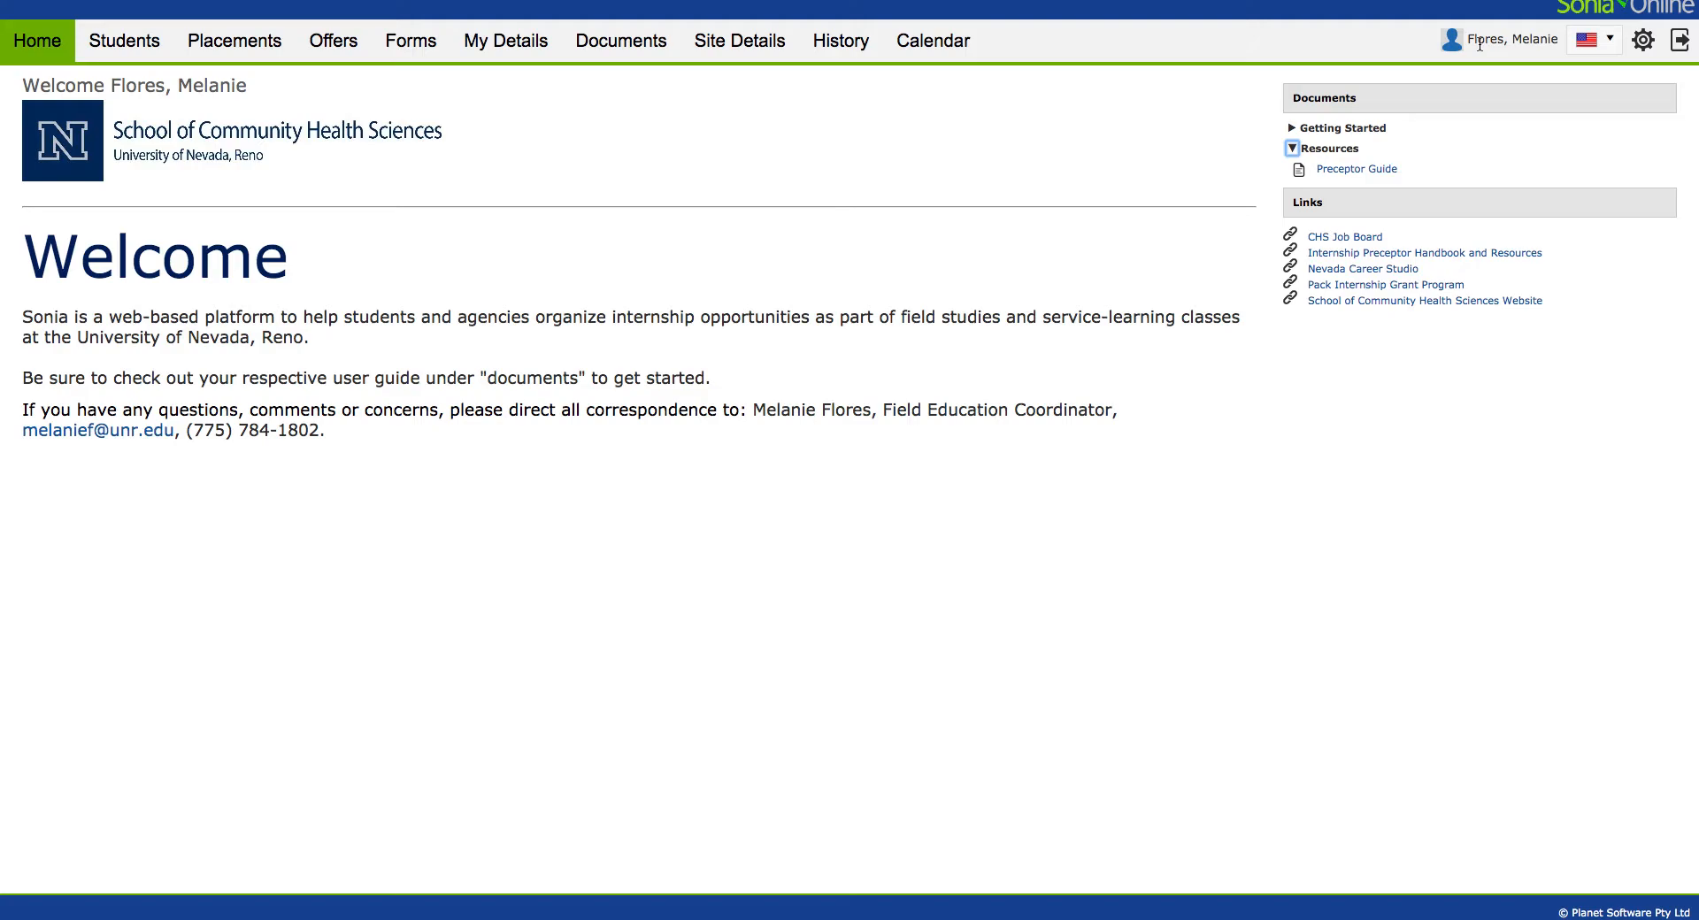
# Step: Examine the available display languages in the page header and in the account settings
pyautogui.click(1610, 44)
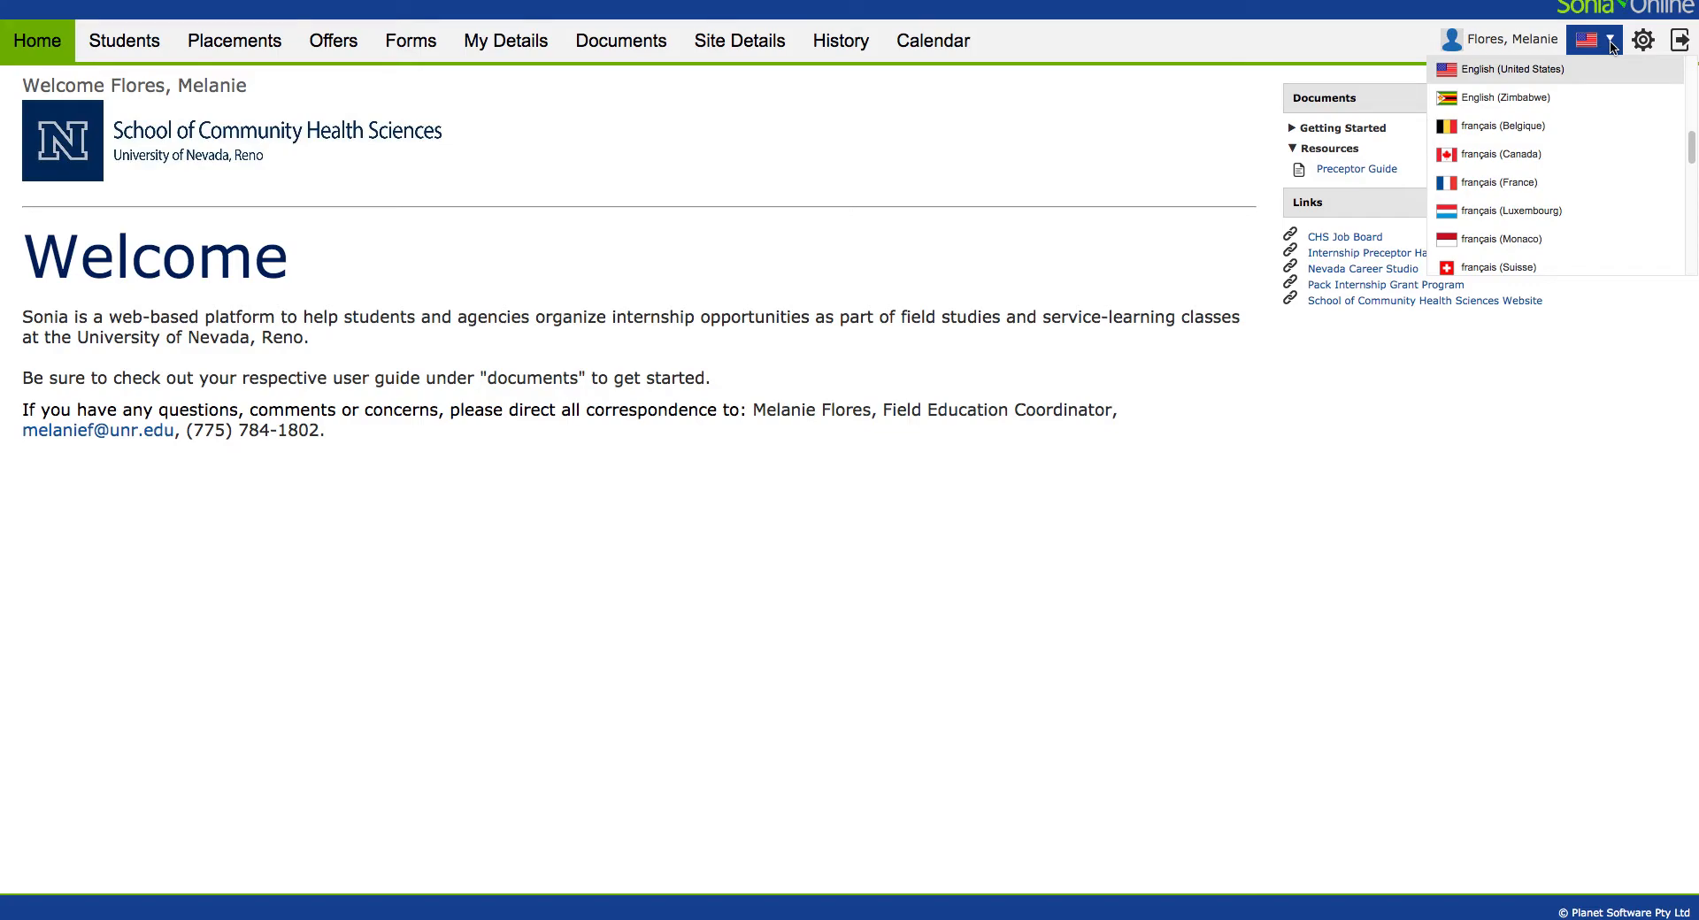
pyautogui.click(1556, 33)
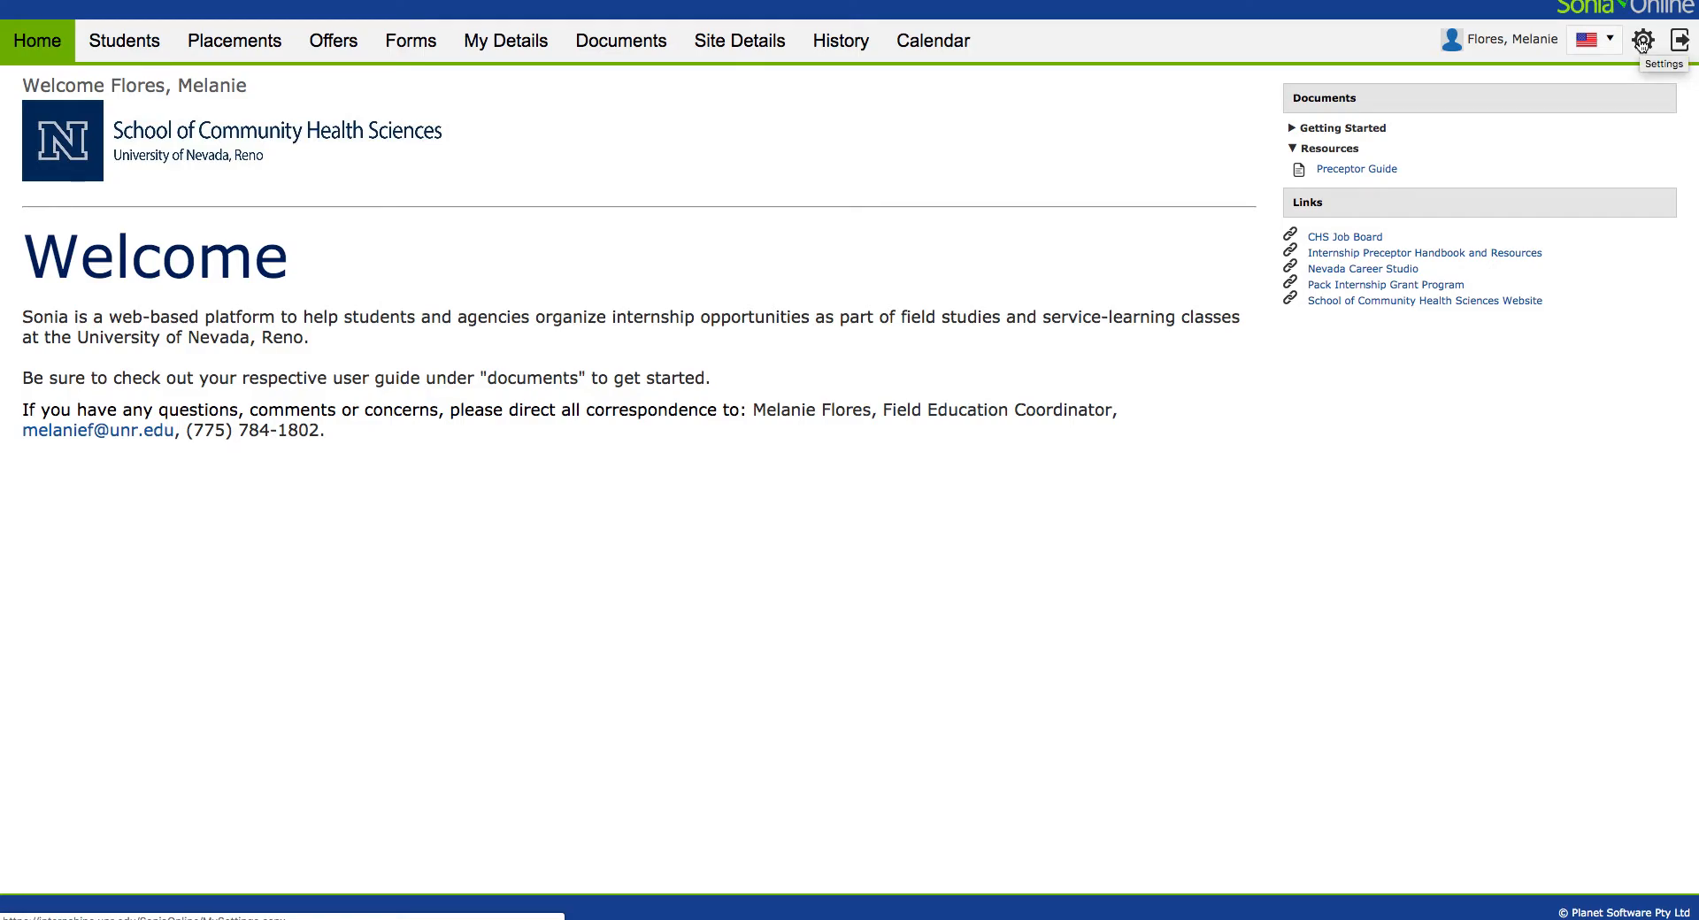
pyautogui.click(1642, 41)
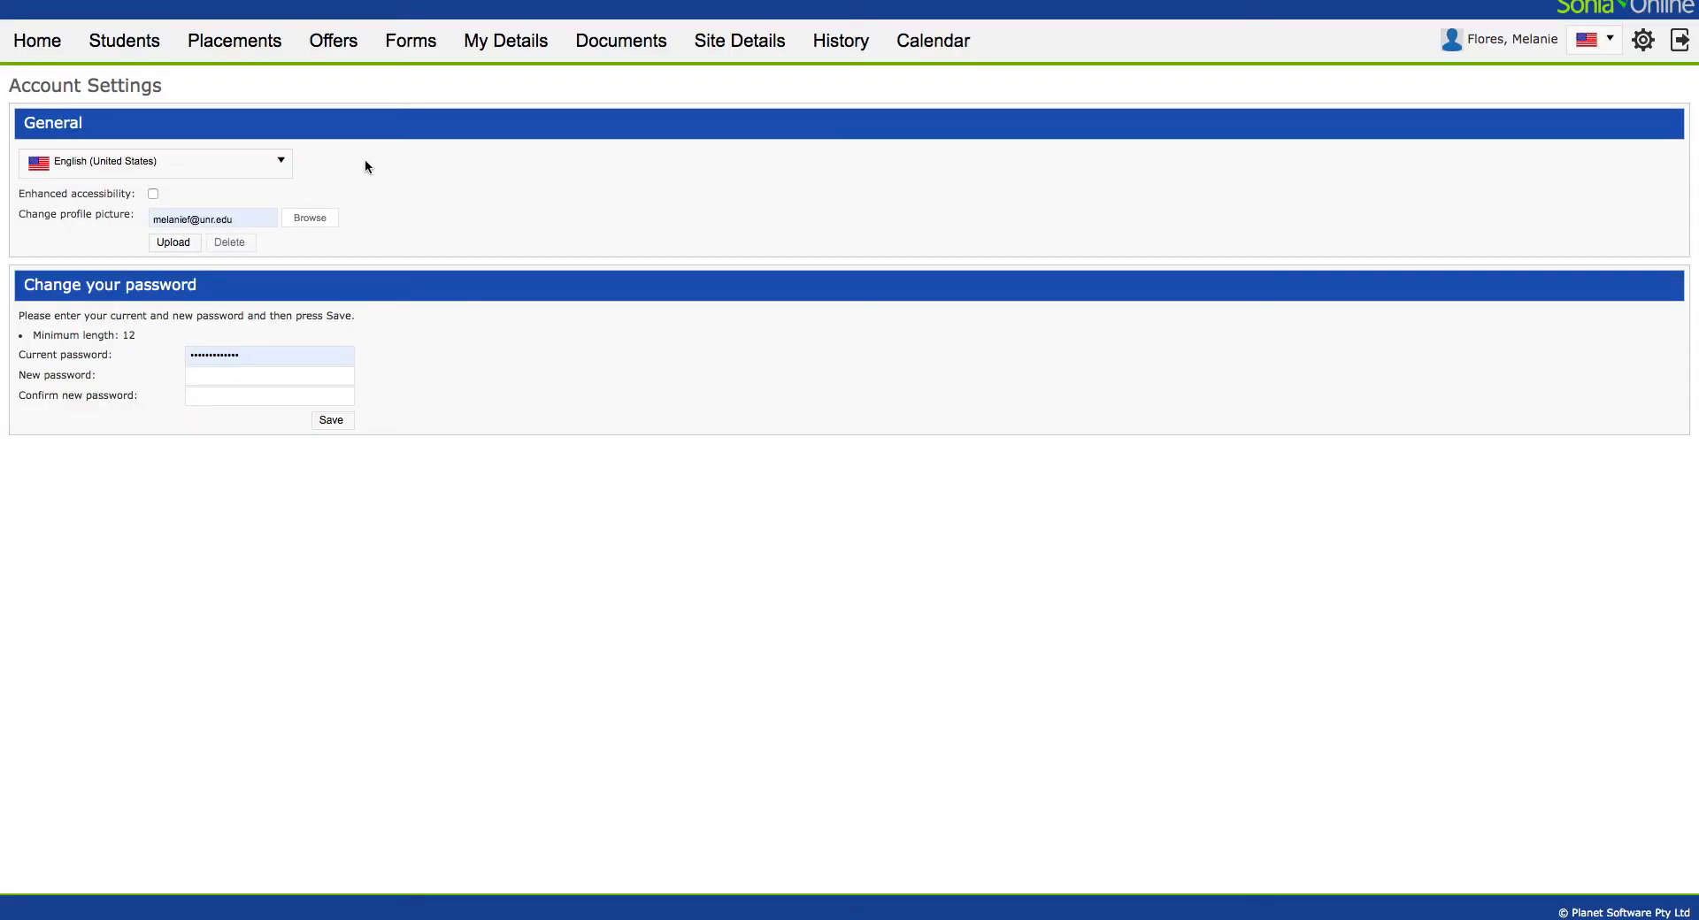
pyautogui.click(282, 165)
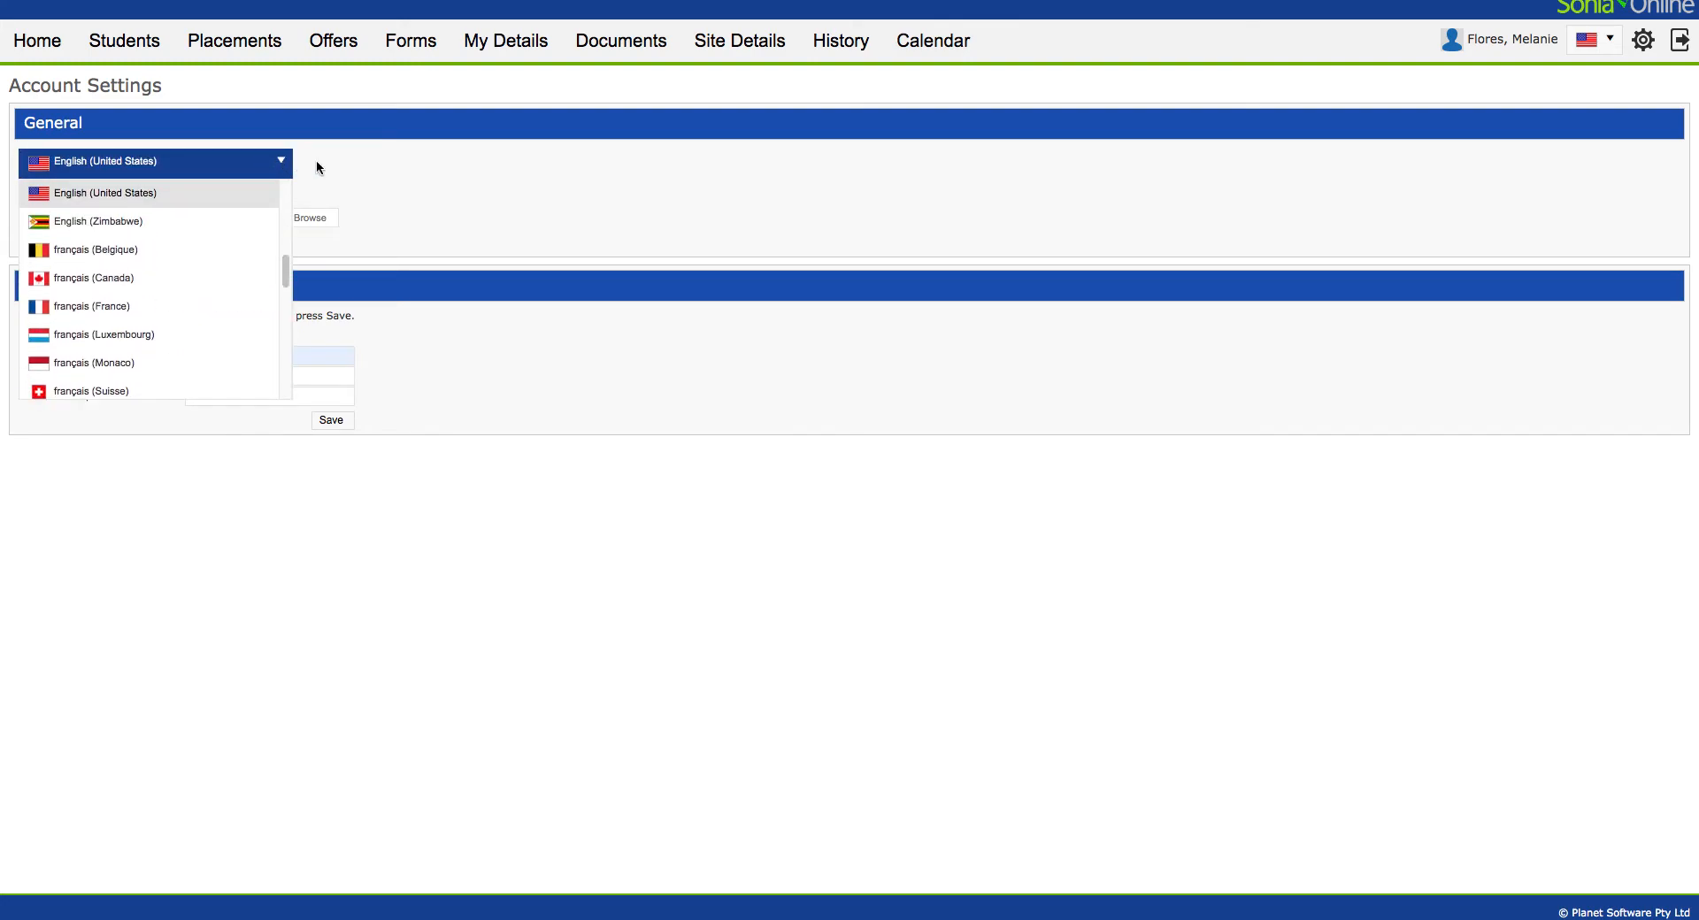
pyautogui.click(344, 159)
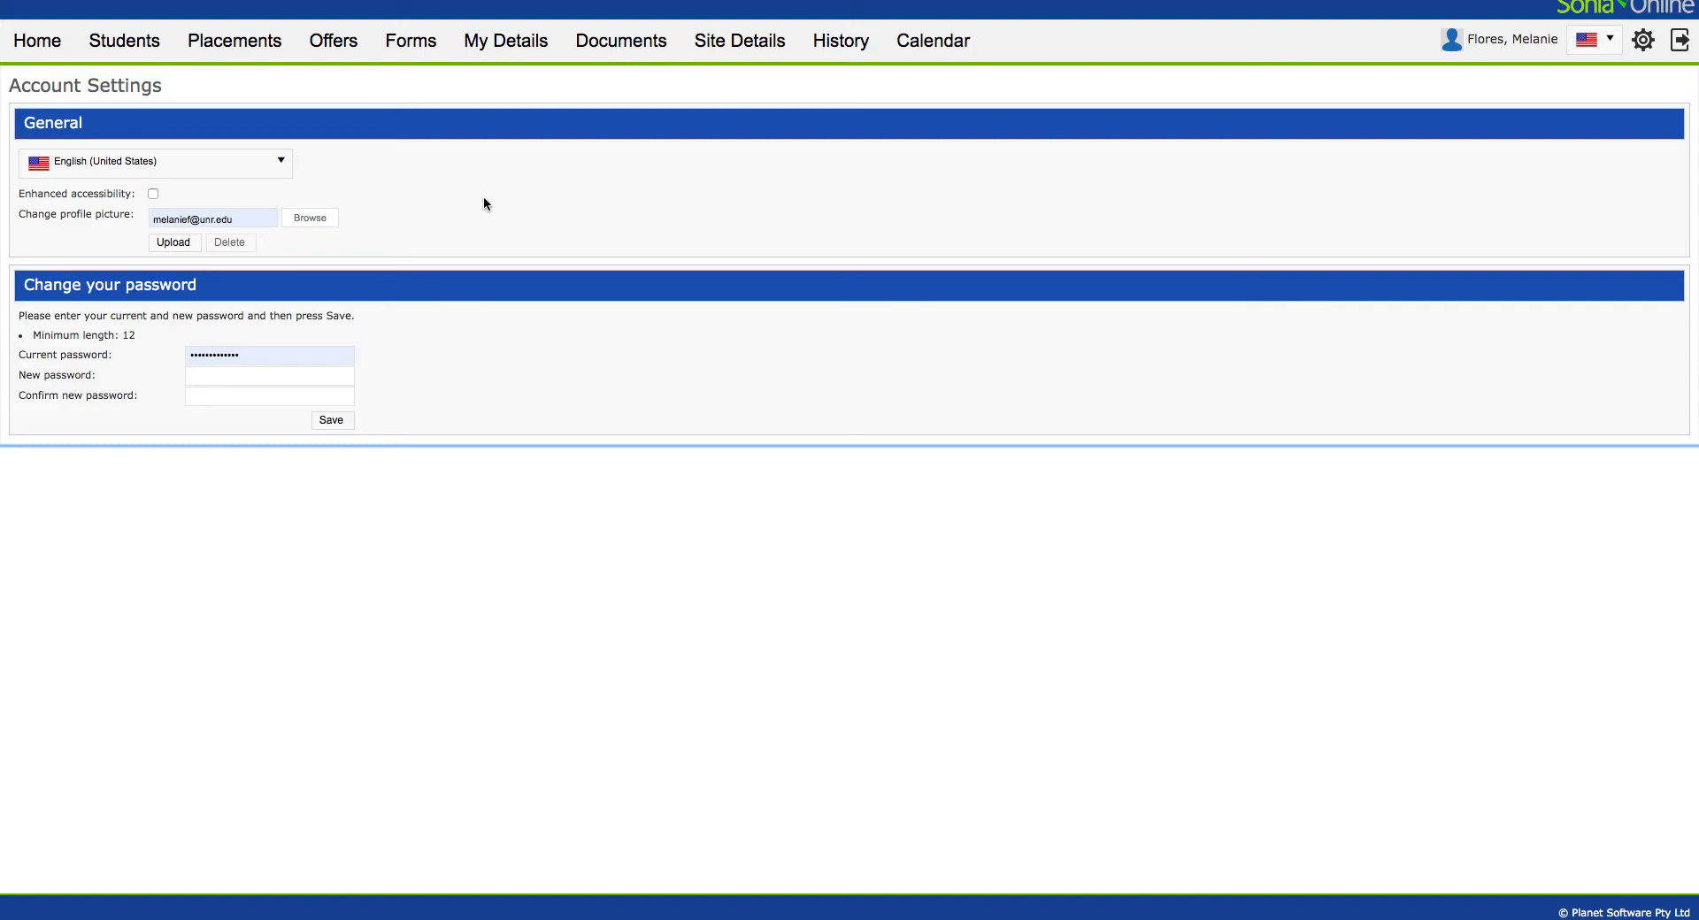
# Step: View the personal contact details and the general details of the Nevada Public Health Training Center site
pyautogui.click(493, 41)
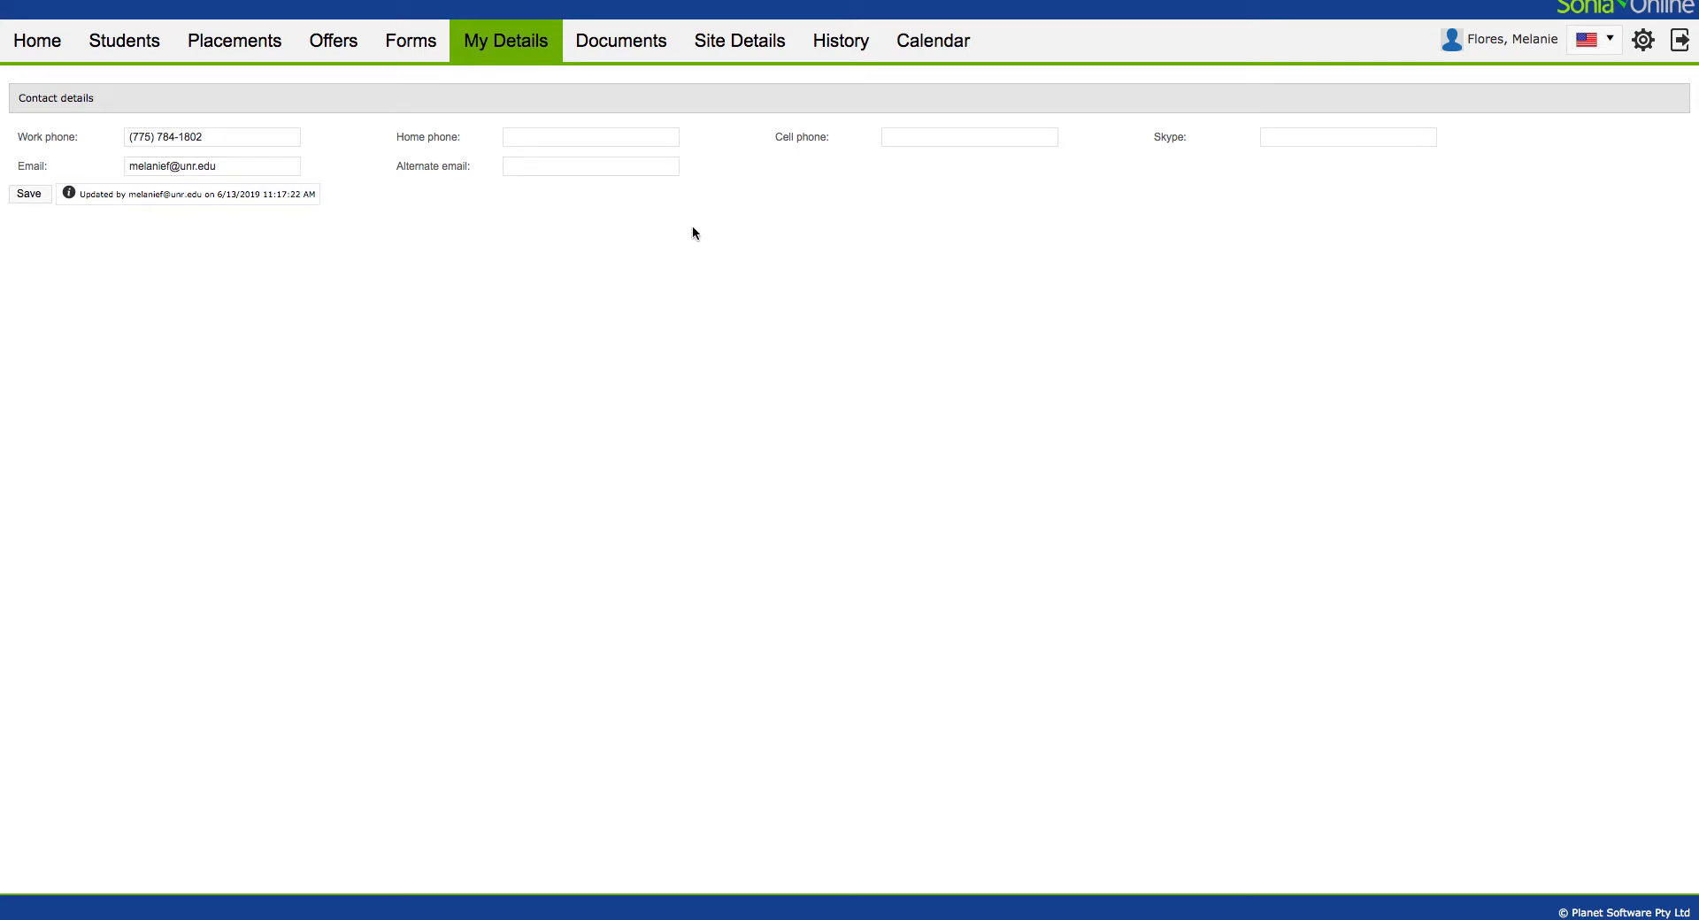
pyautogui.click(749, 42)
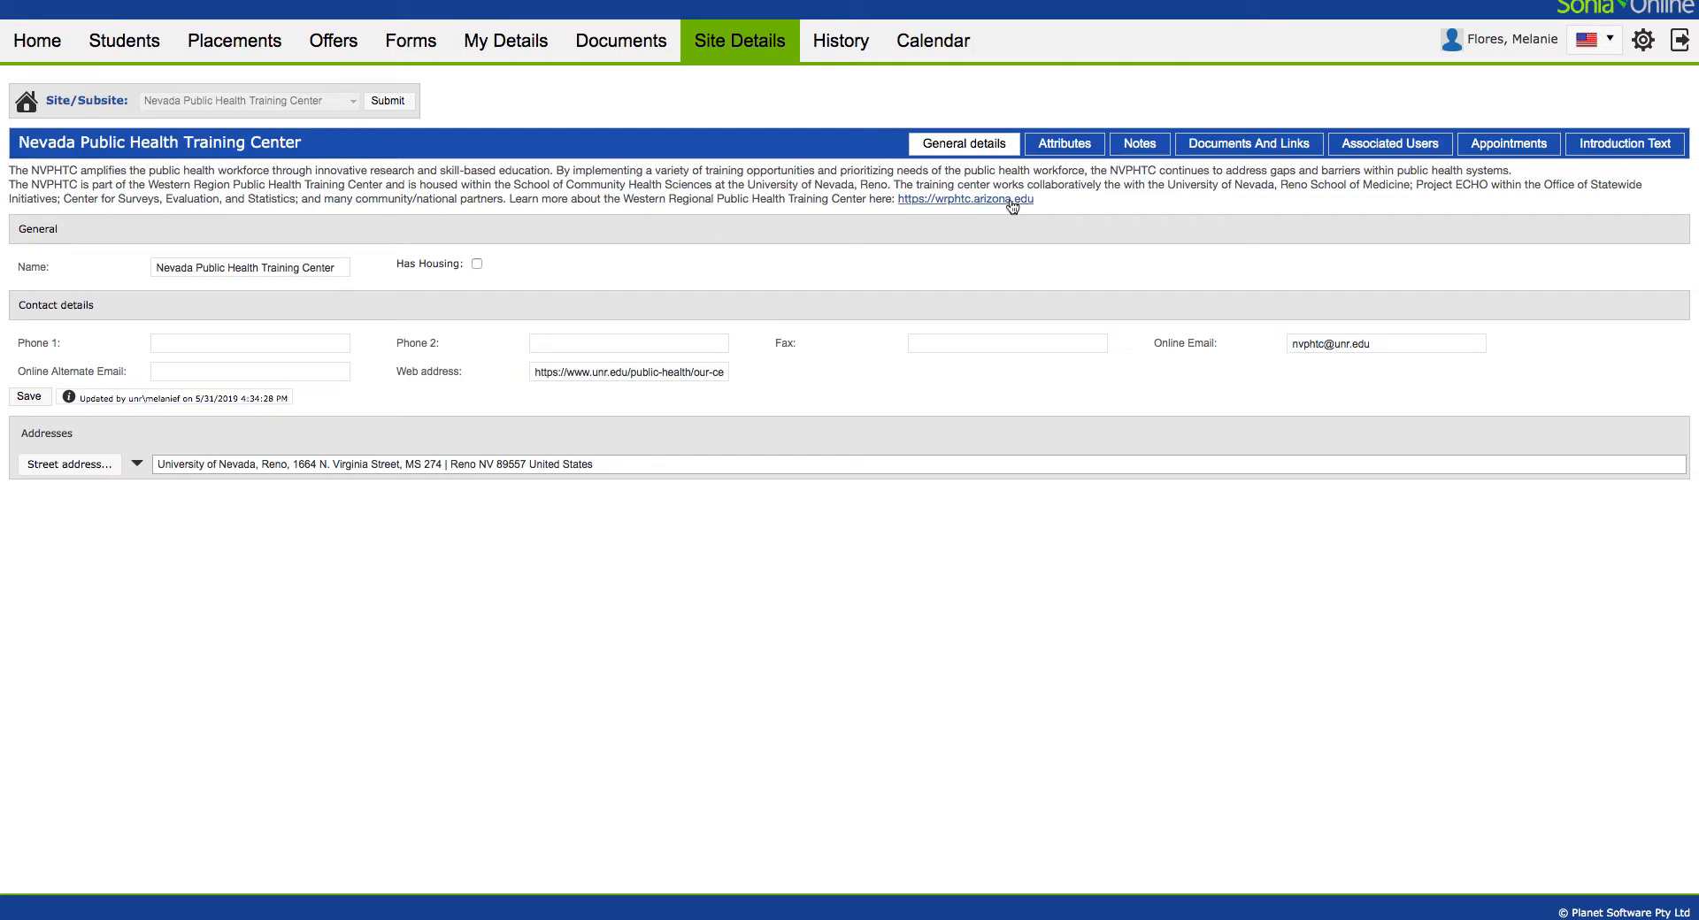
# Step: Examine the site's introduction text and the blank new-record editor, leaving it without saving
pyautogui.click(1647, 153)
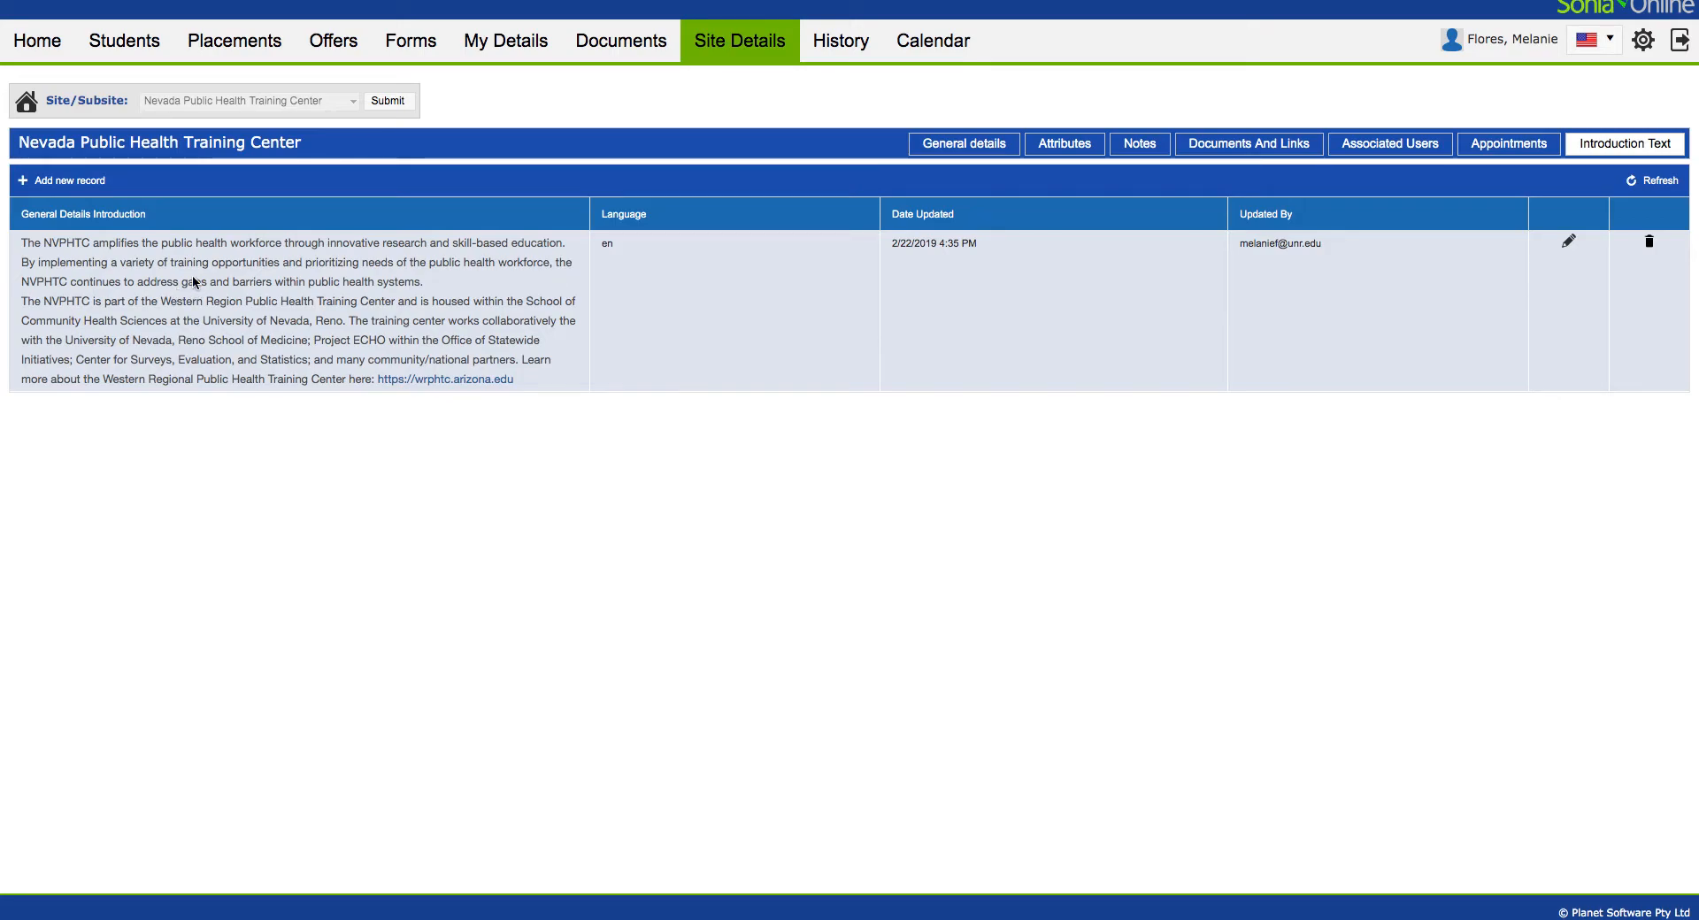
pyautogui.click(53, 181)
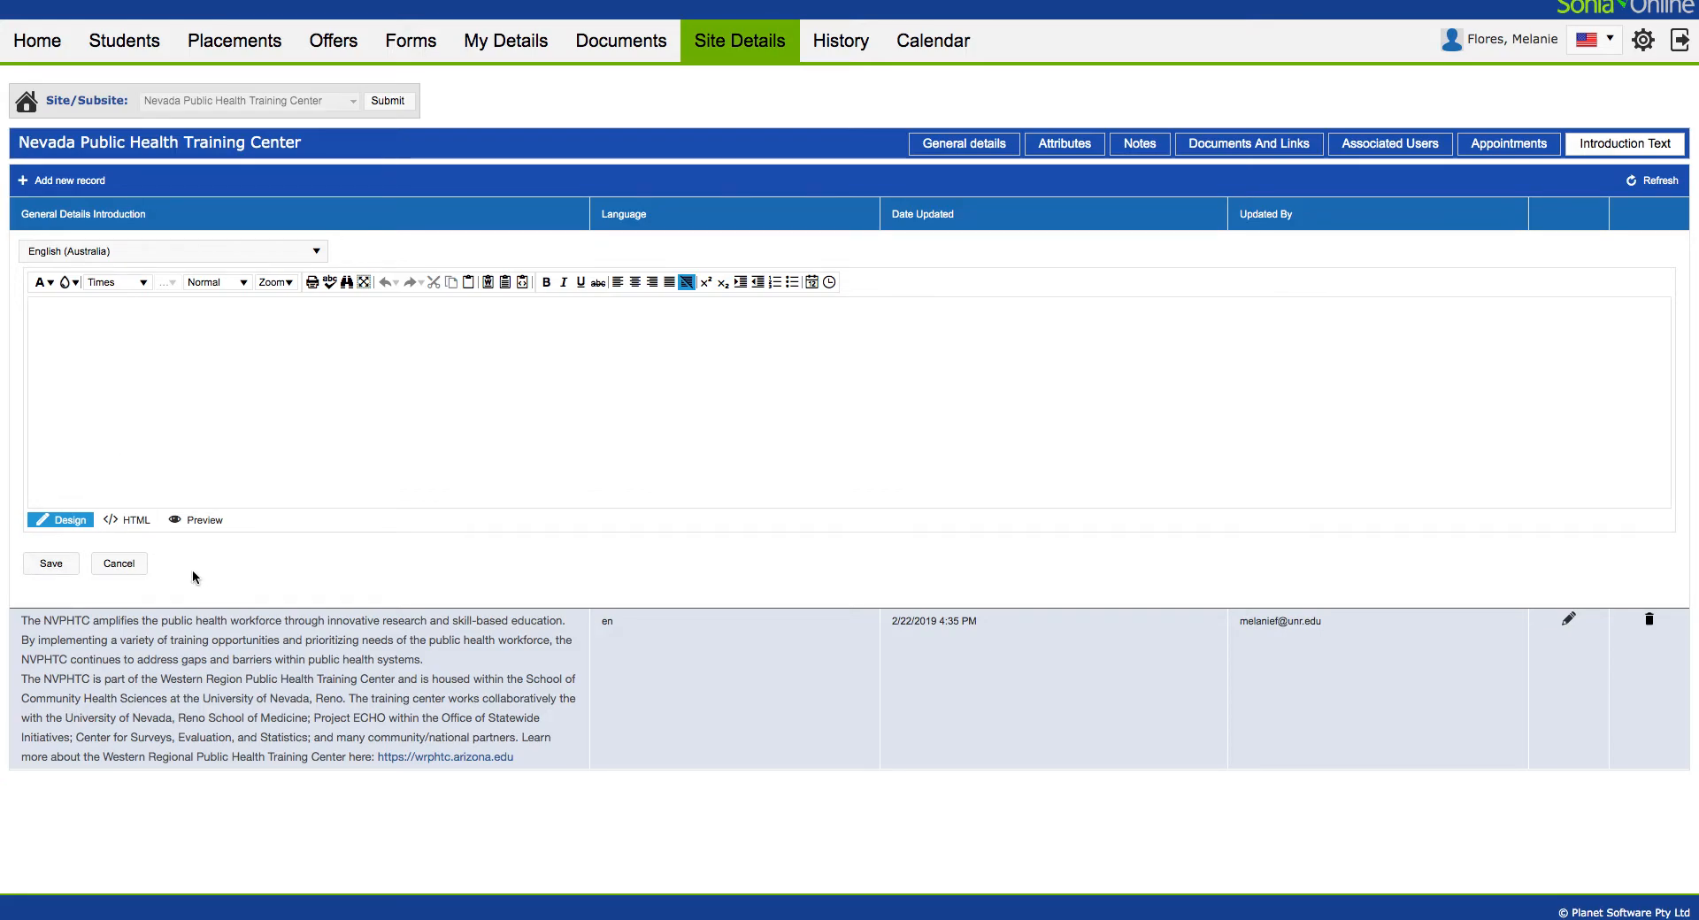
pyautogui.click(123, 566)
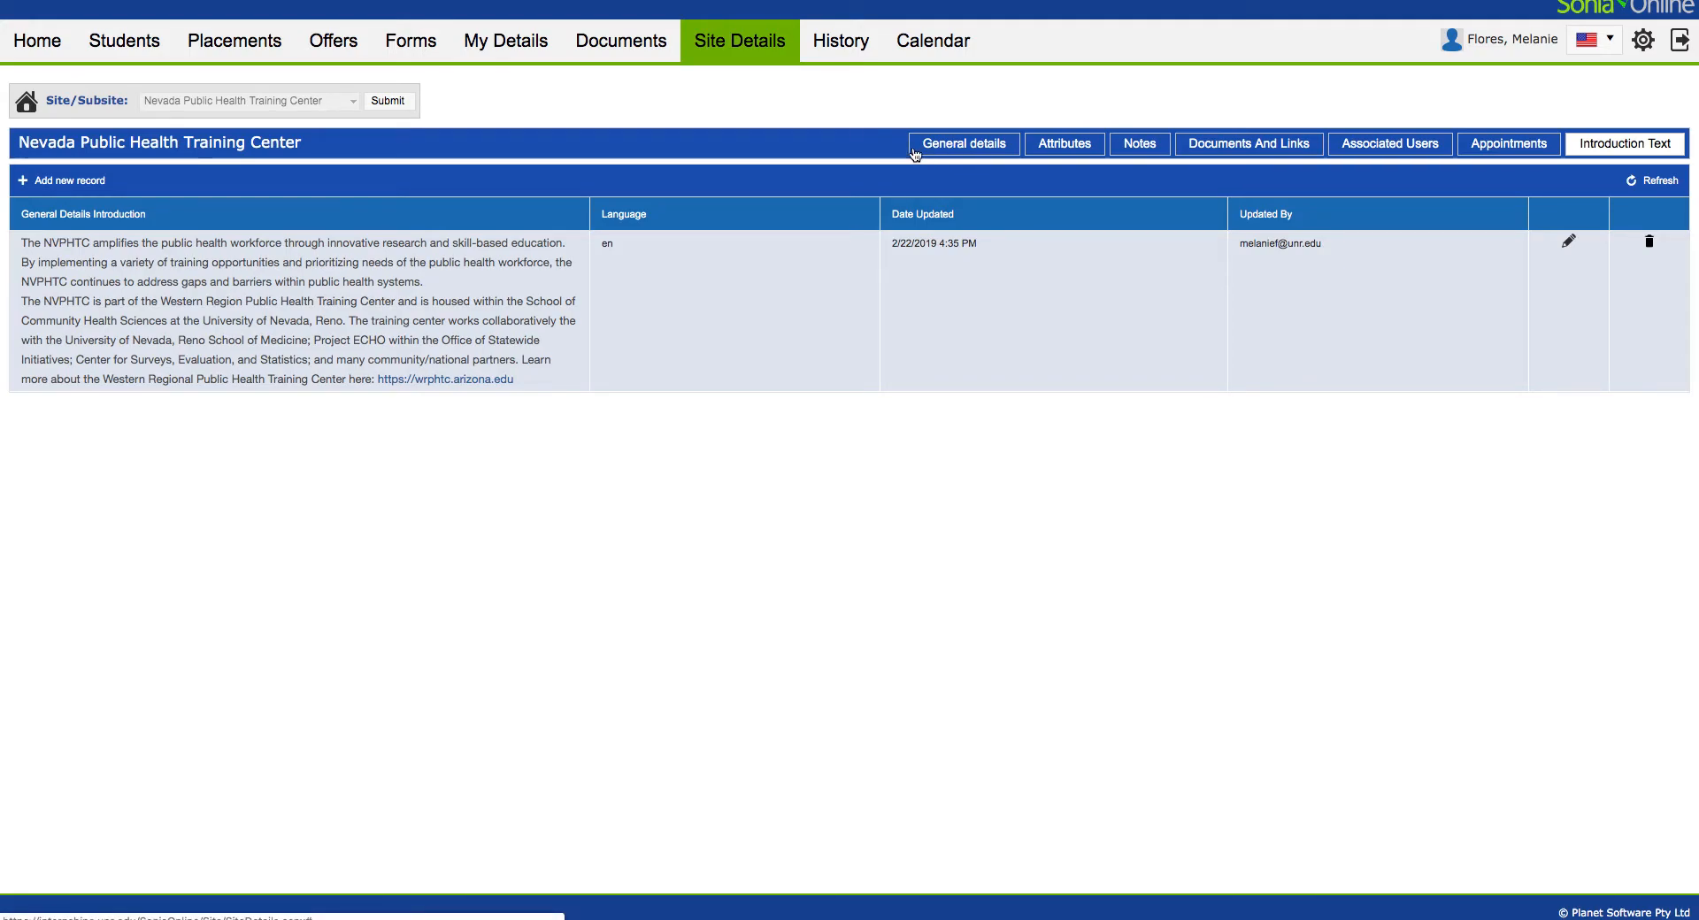
# Step: Review the site's general details, including the name and web address fields
pyautogui.click(948, 147)
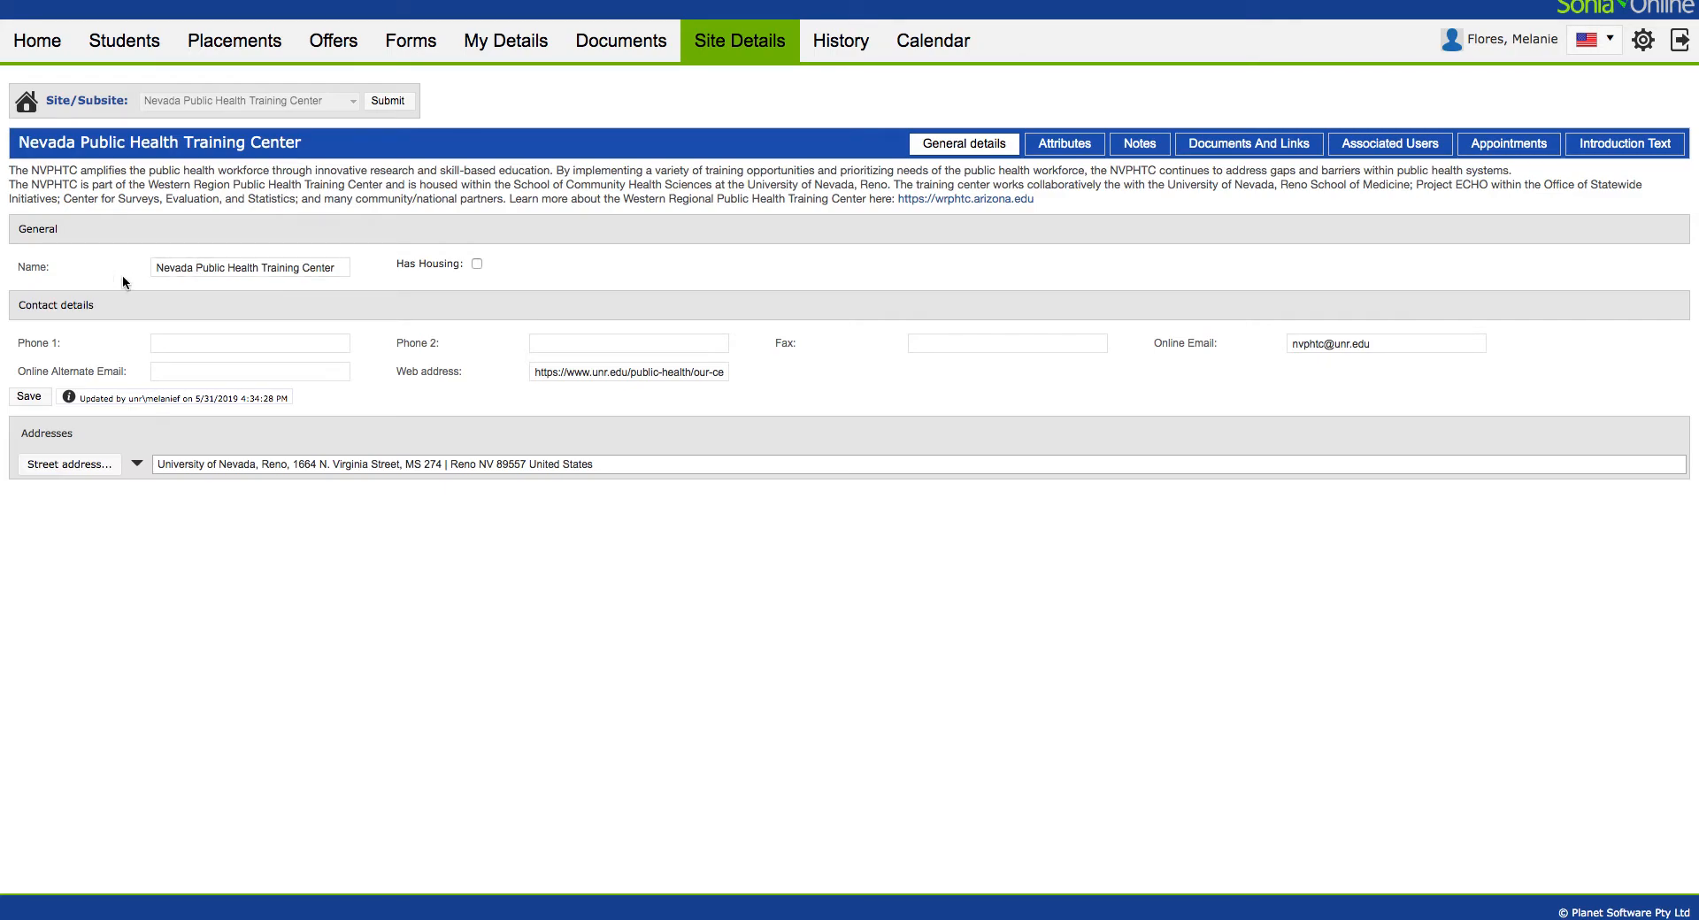
pyautogui.doubleClick(188, 267)
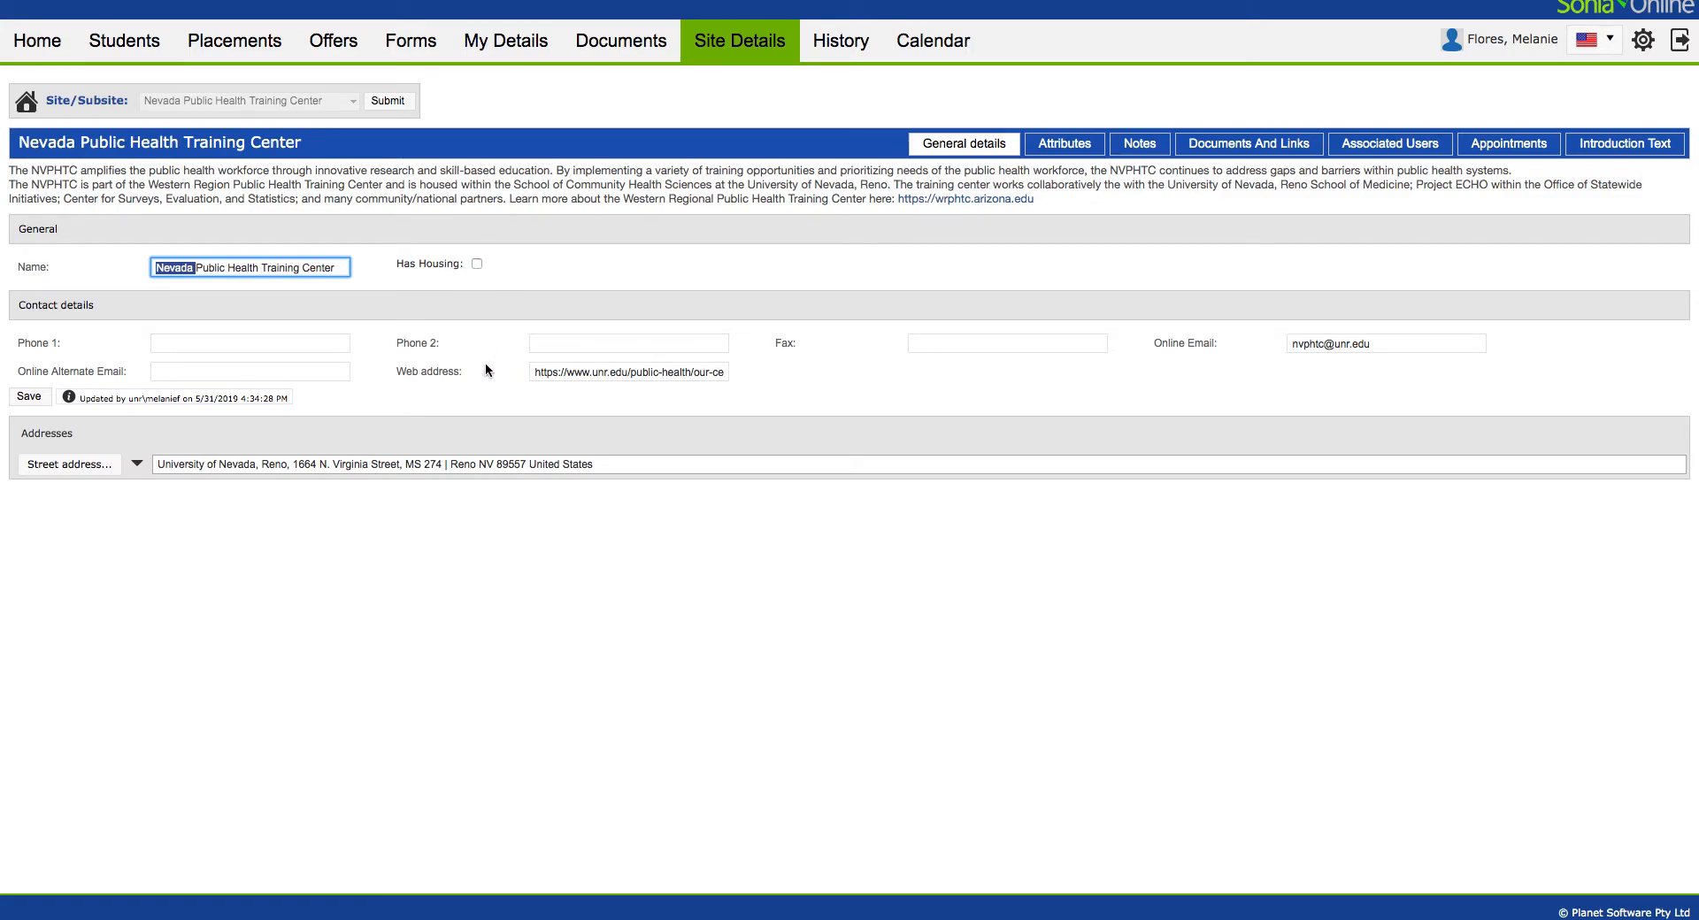
pyautogui.click(533, 372)
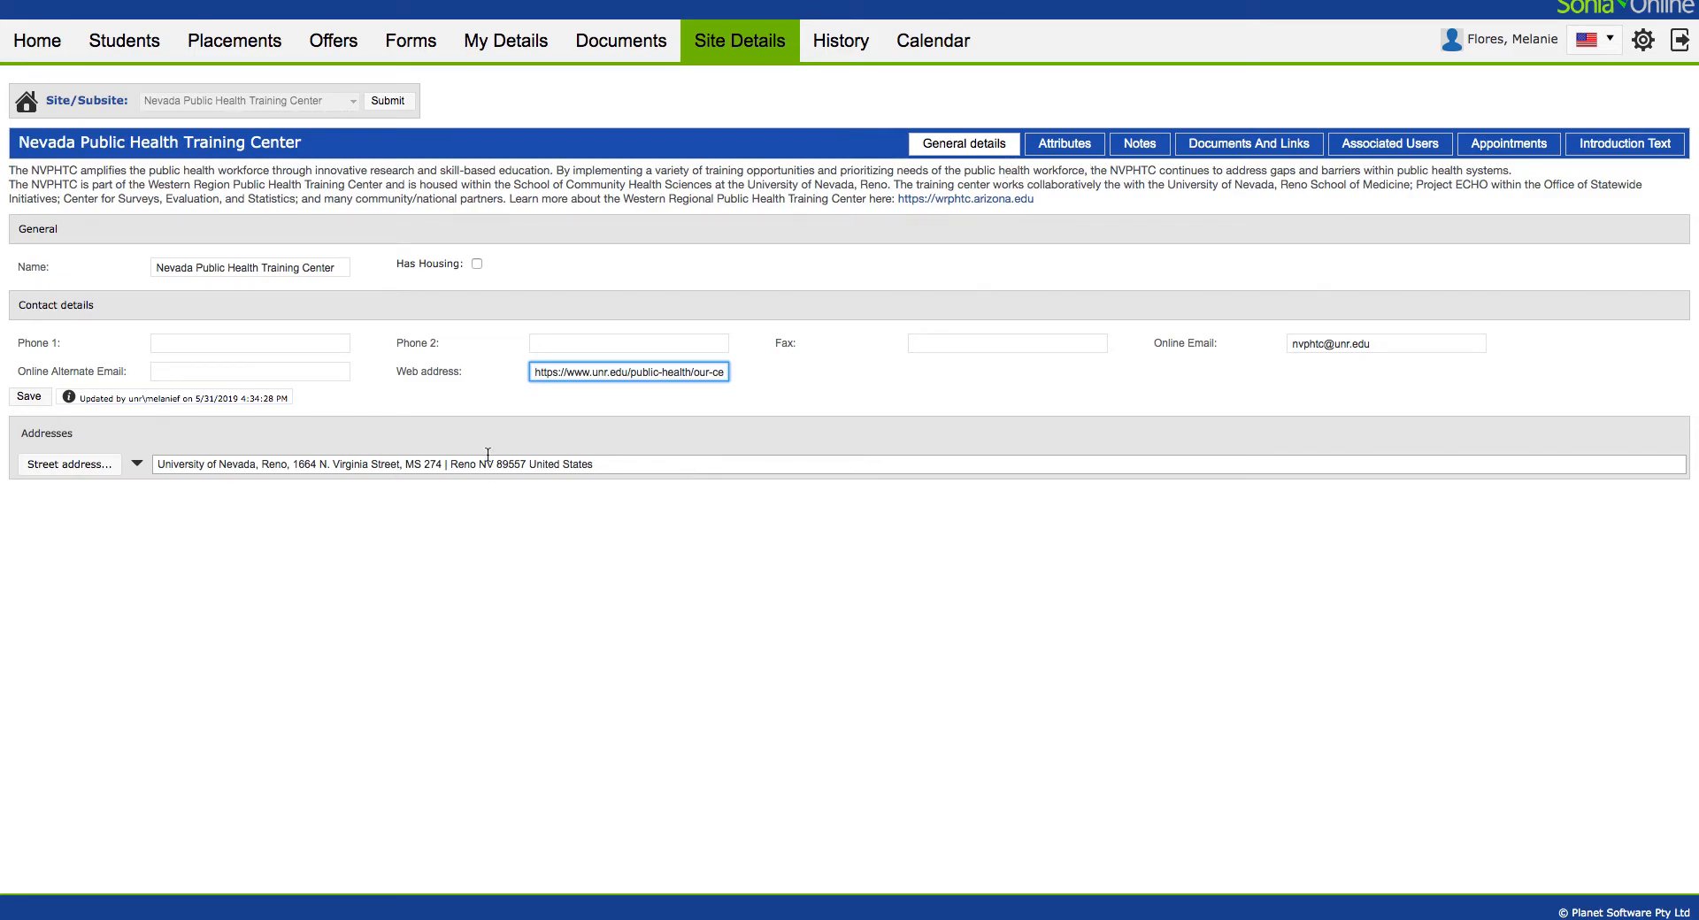
# Step: Add the Undergraduate area to the site's attributes
pyautogui.click(1072, 149)
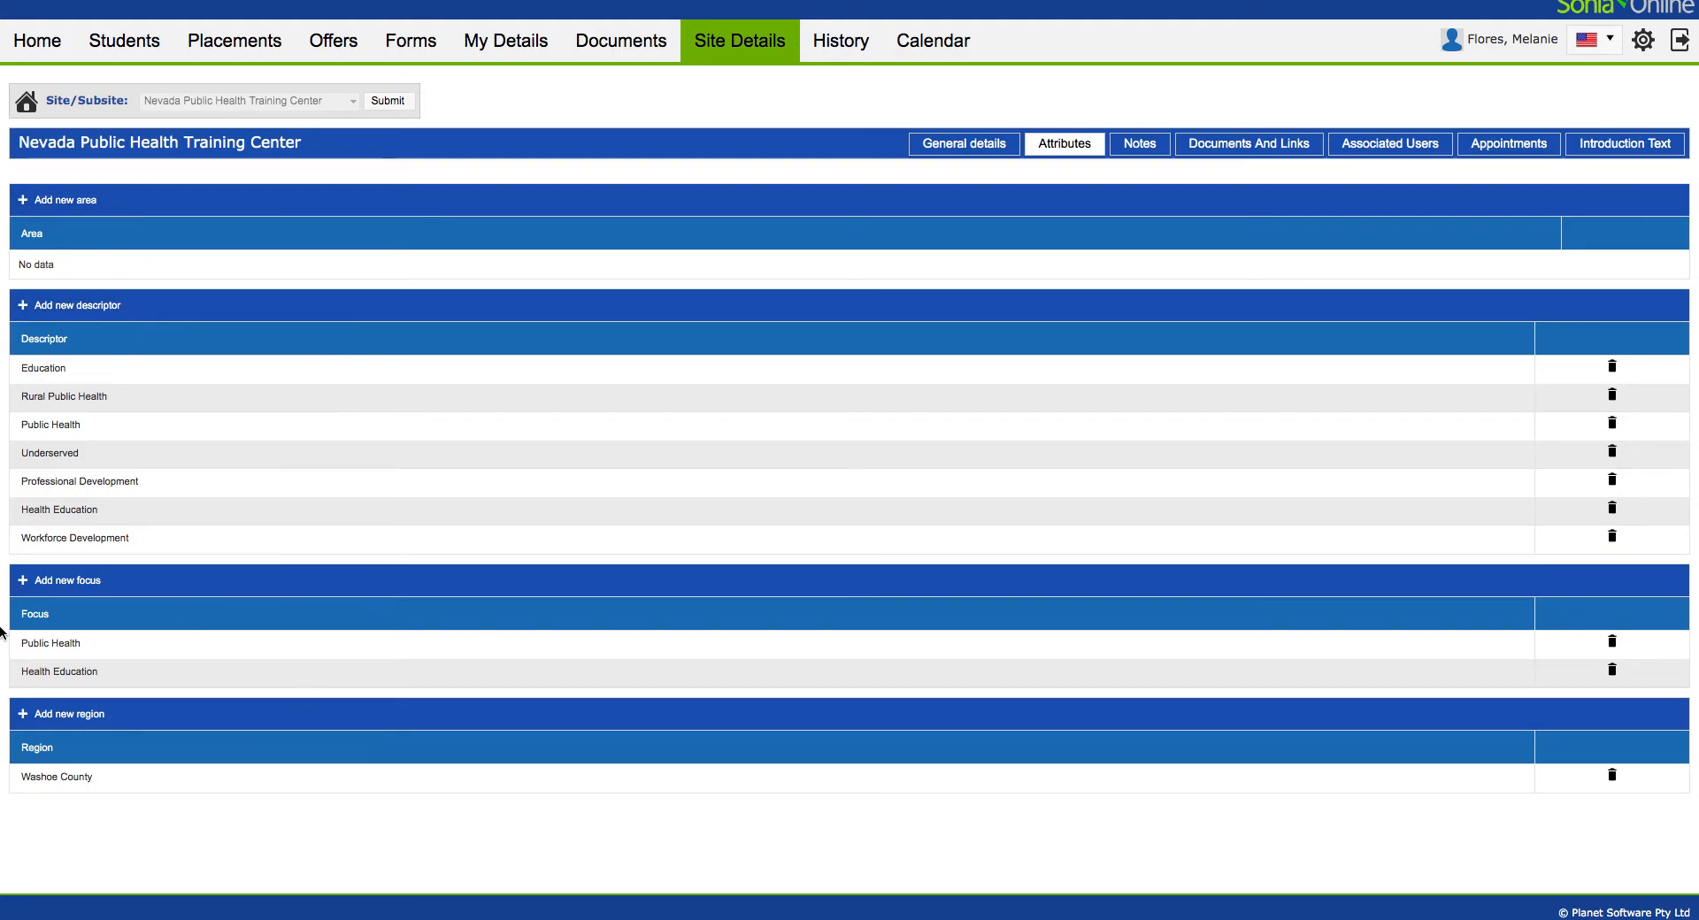
pyautogui.click(64, 202)
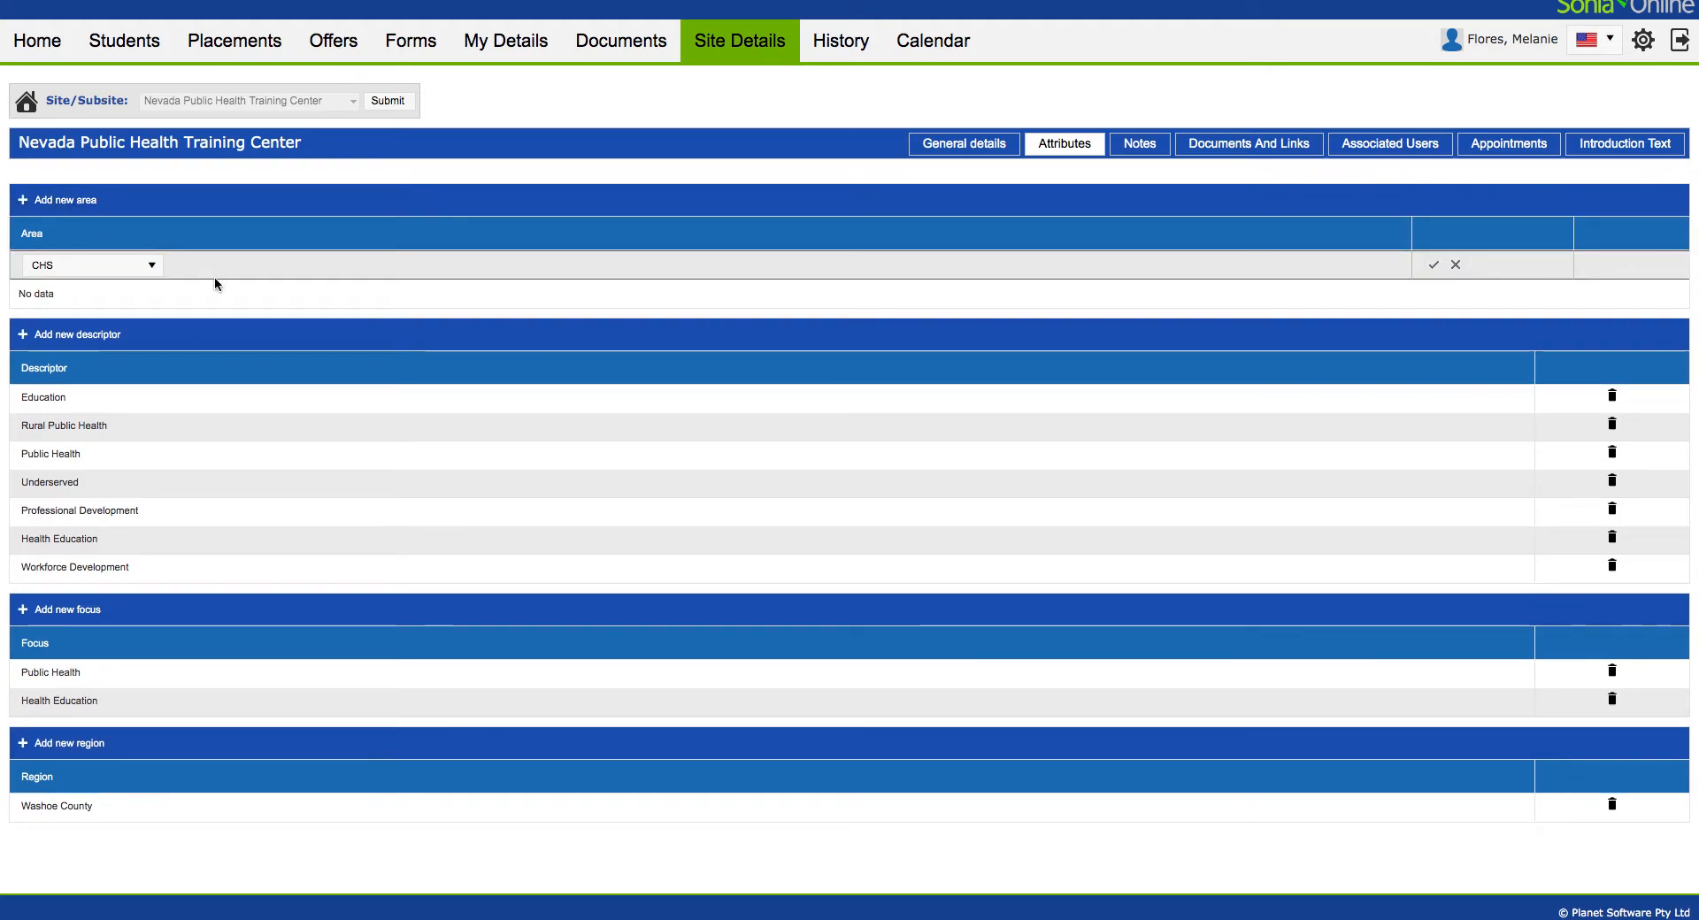
pyautogui.click(151, 267)
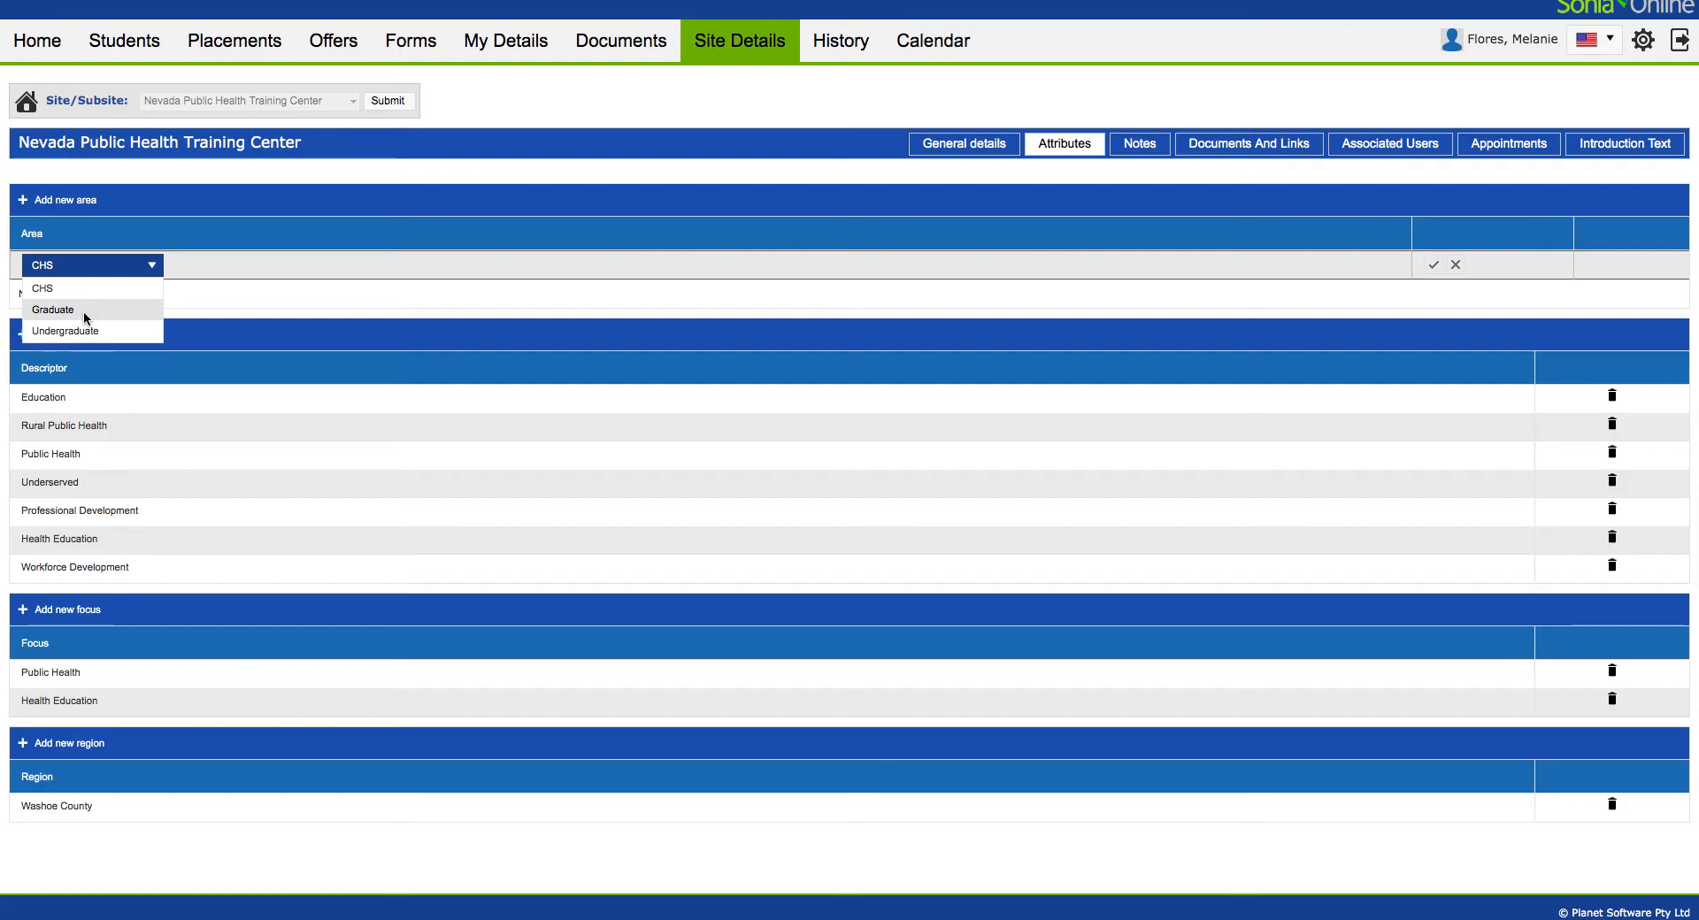
pyautogui.click(122, 336)
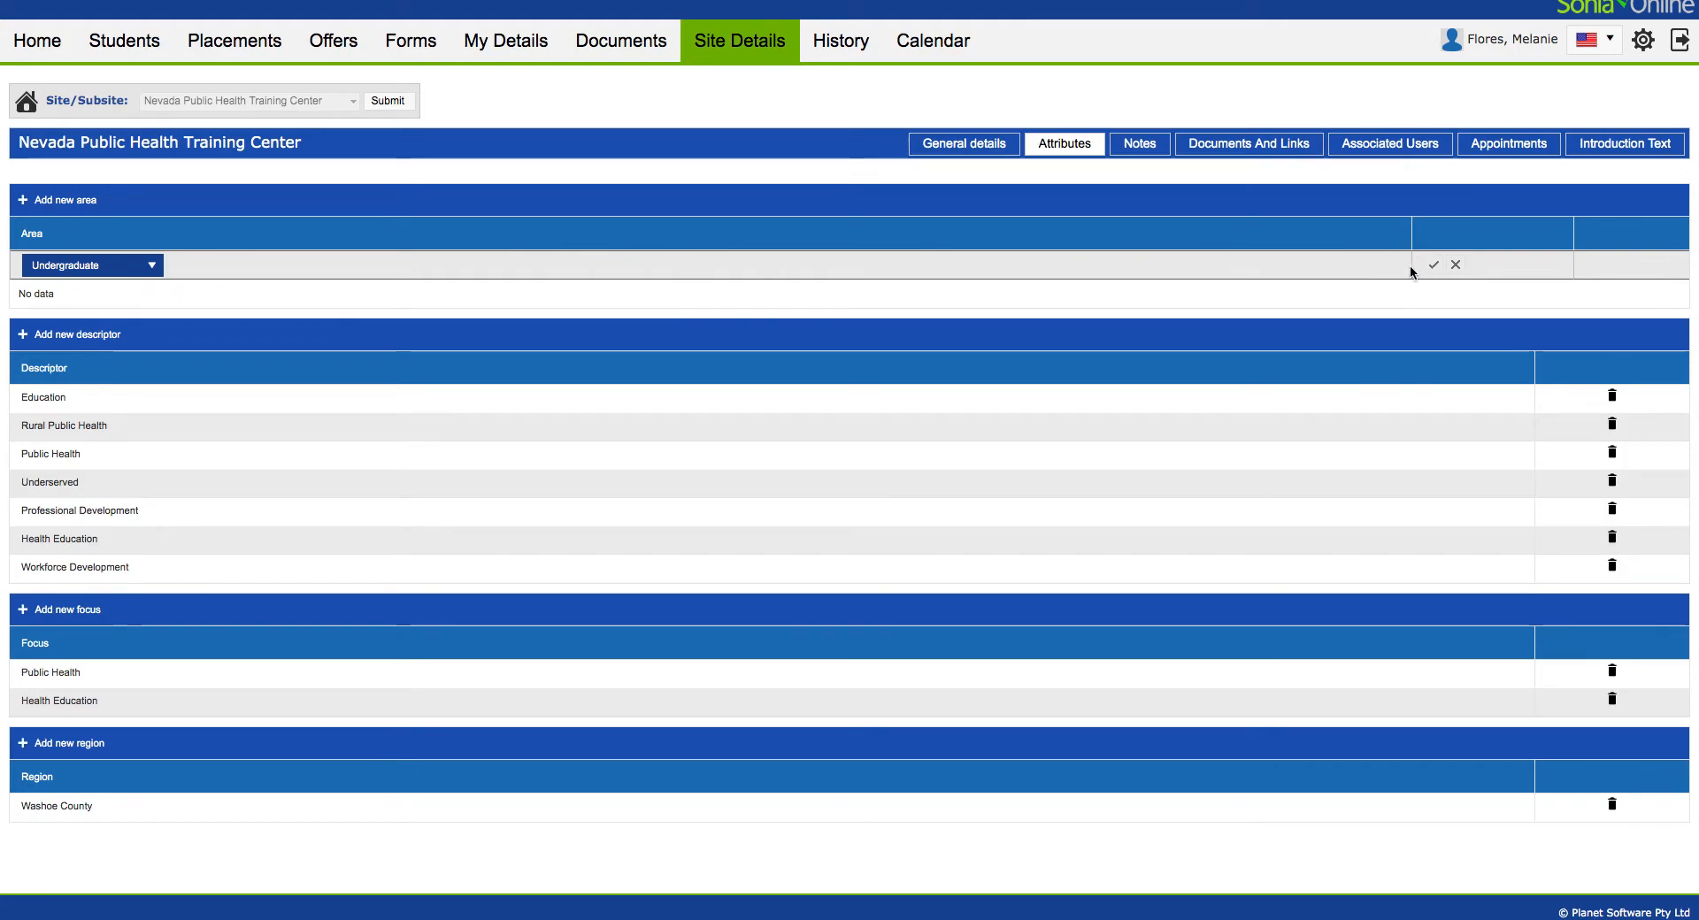
pyautogui.click(1435, 267)
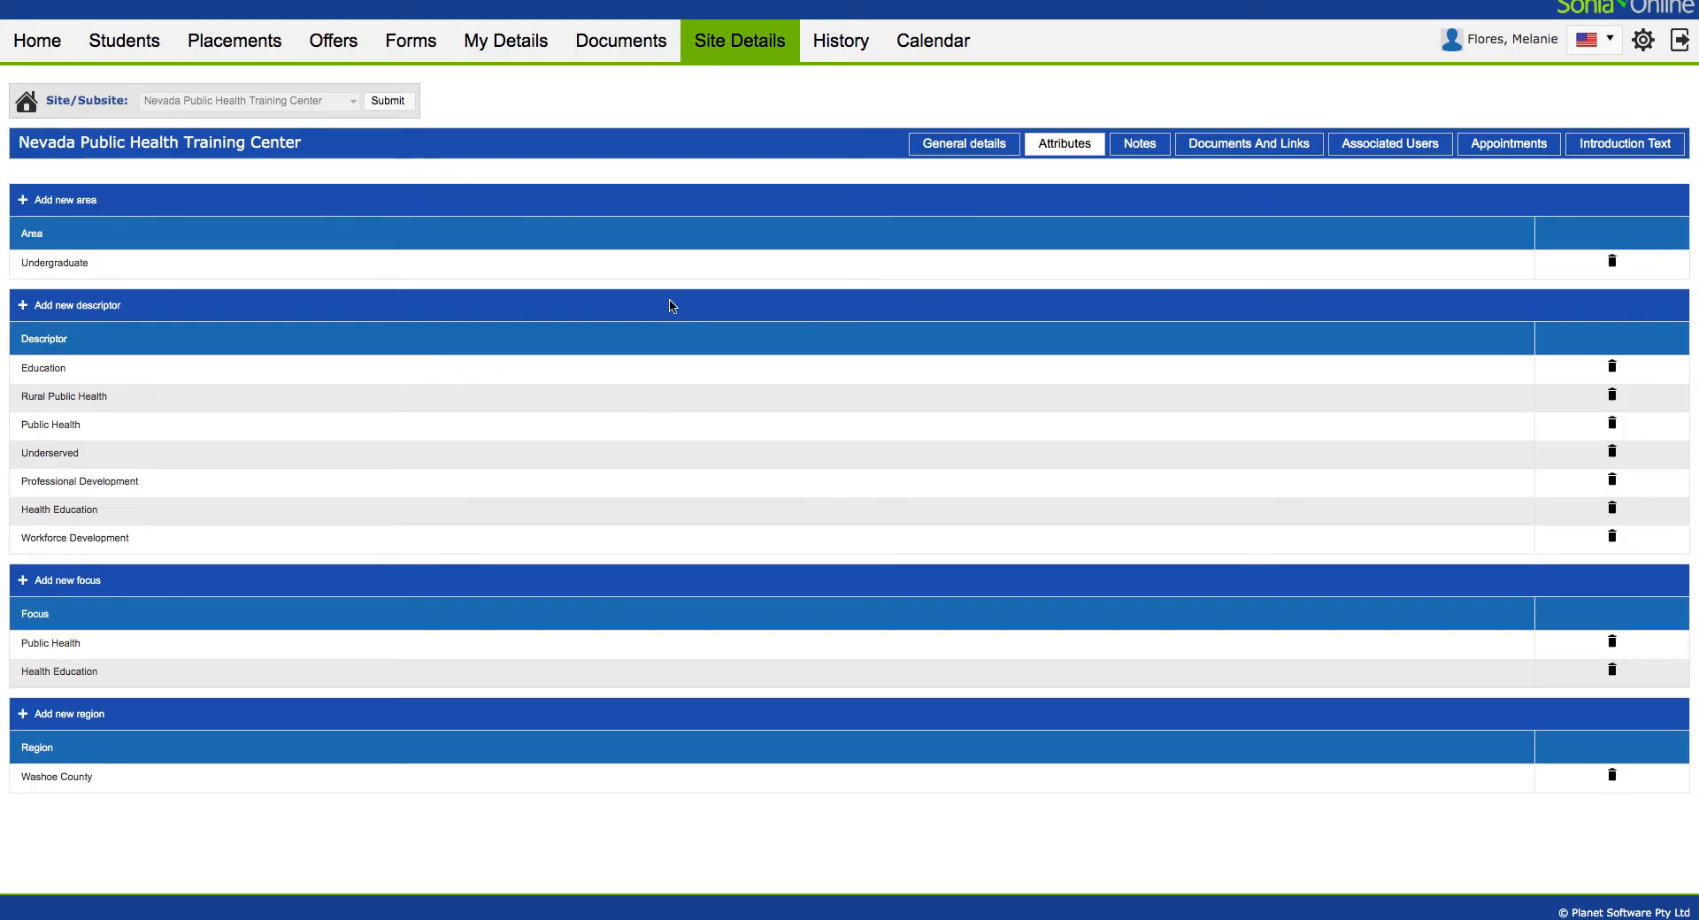
# Step: Add the CHS and Graduate areas to the site's attributes
pyautogui.click(82, 206)
pyautogui.click(99, 260)
pyautogui.click(95, 292)
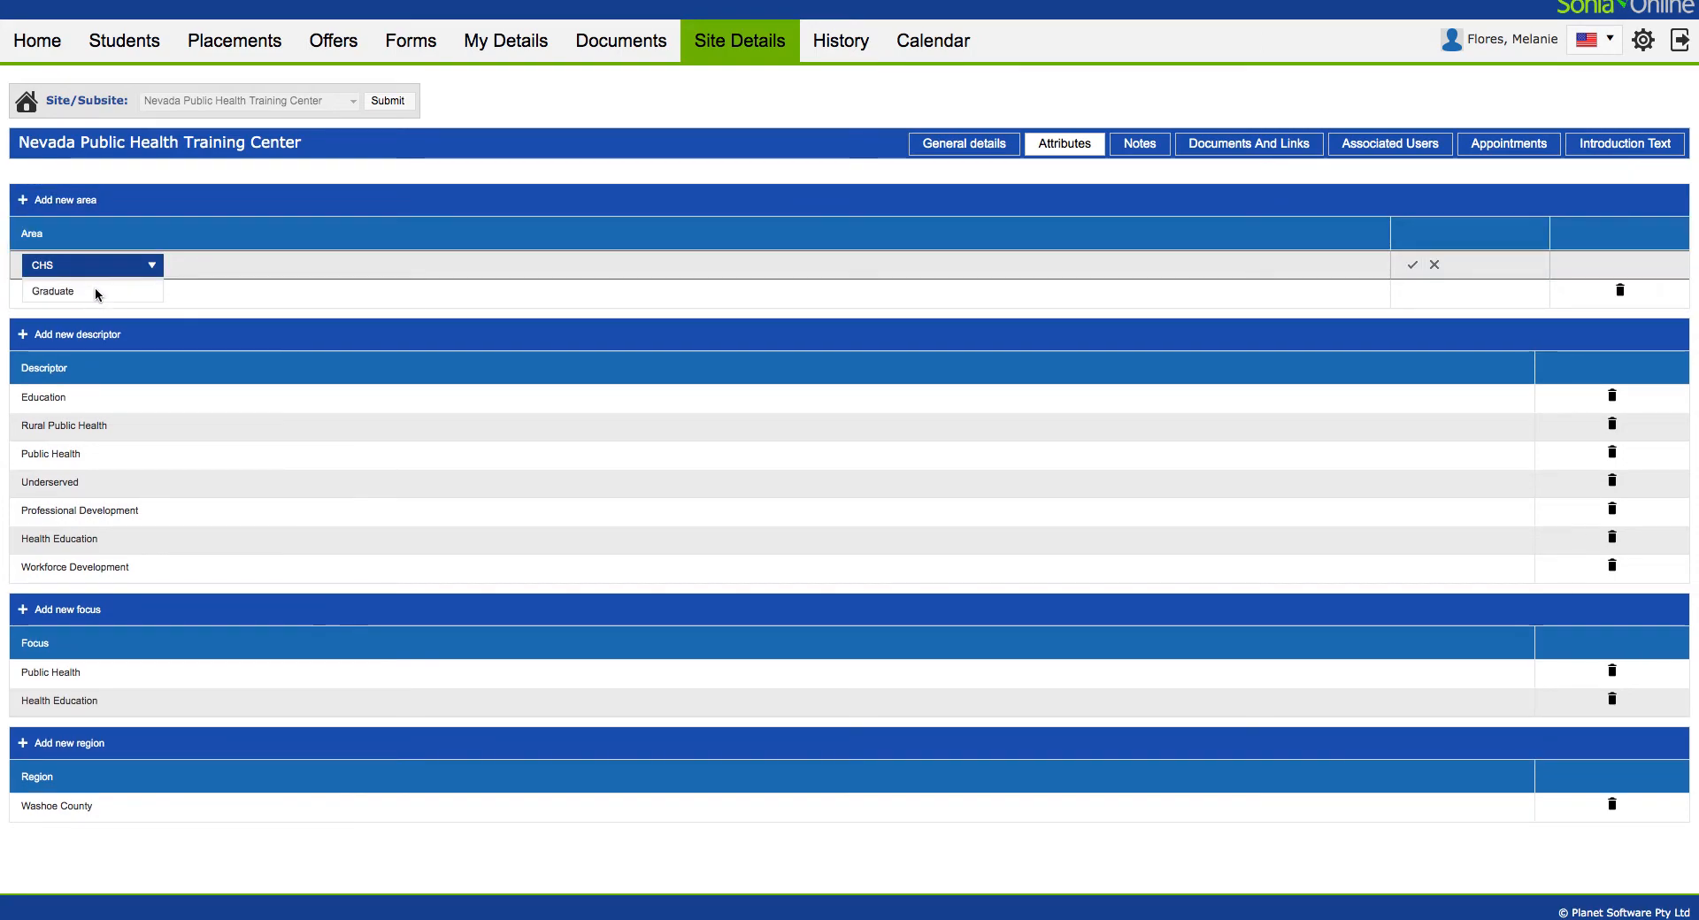
pyautogui.click(1412, 265)
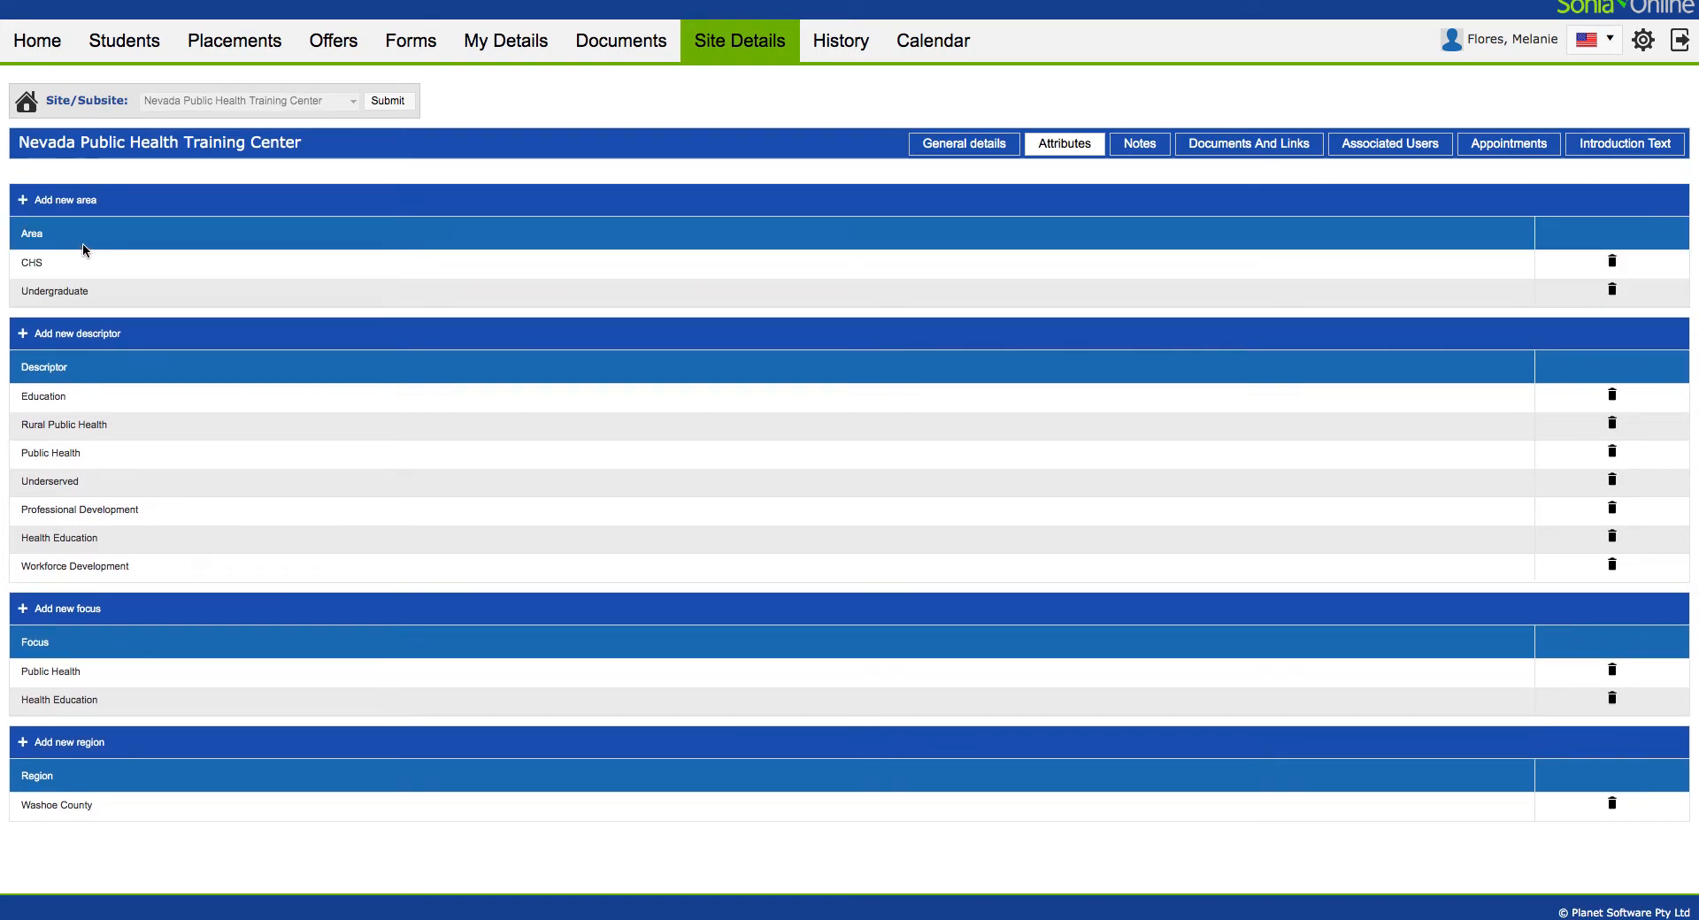
pyautogui.click(65, 201)
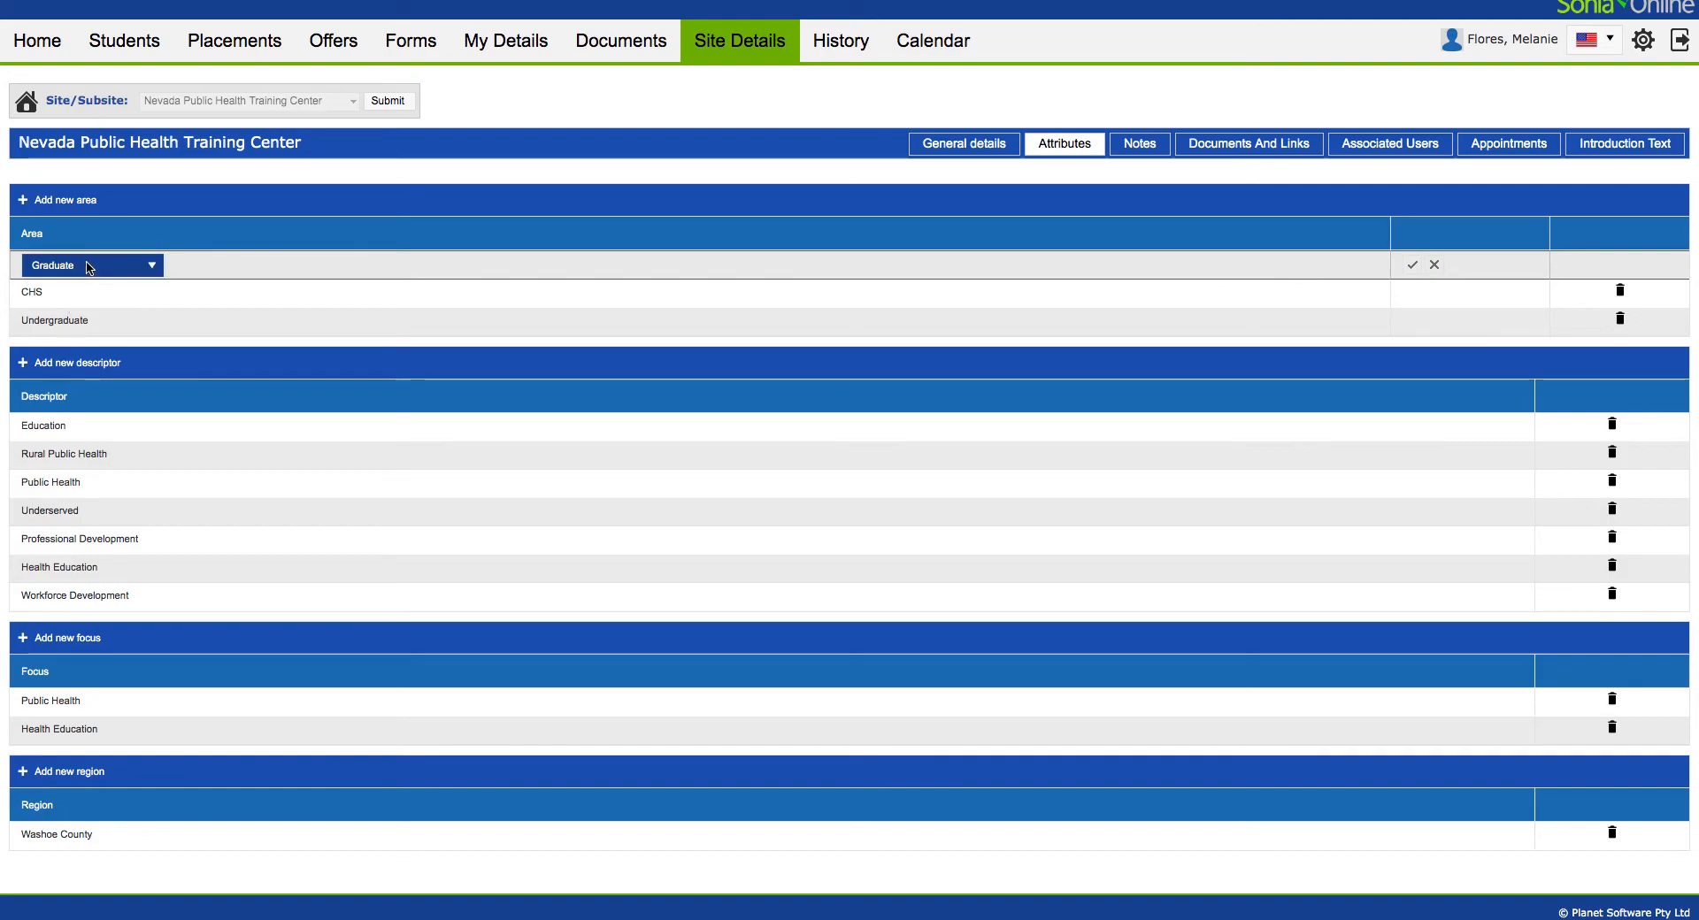
pyautogui.click(1412, 265)
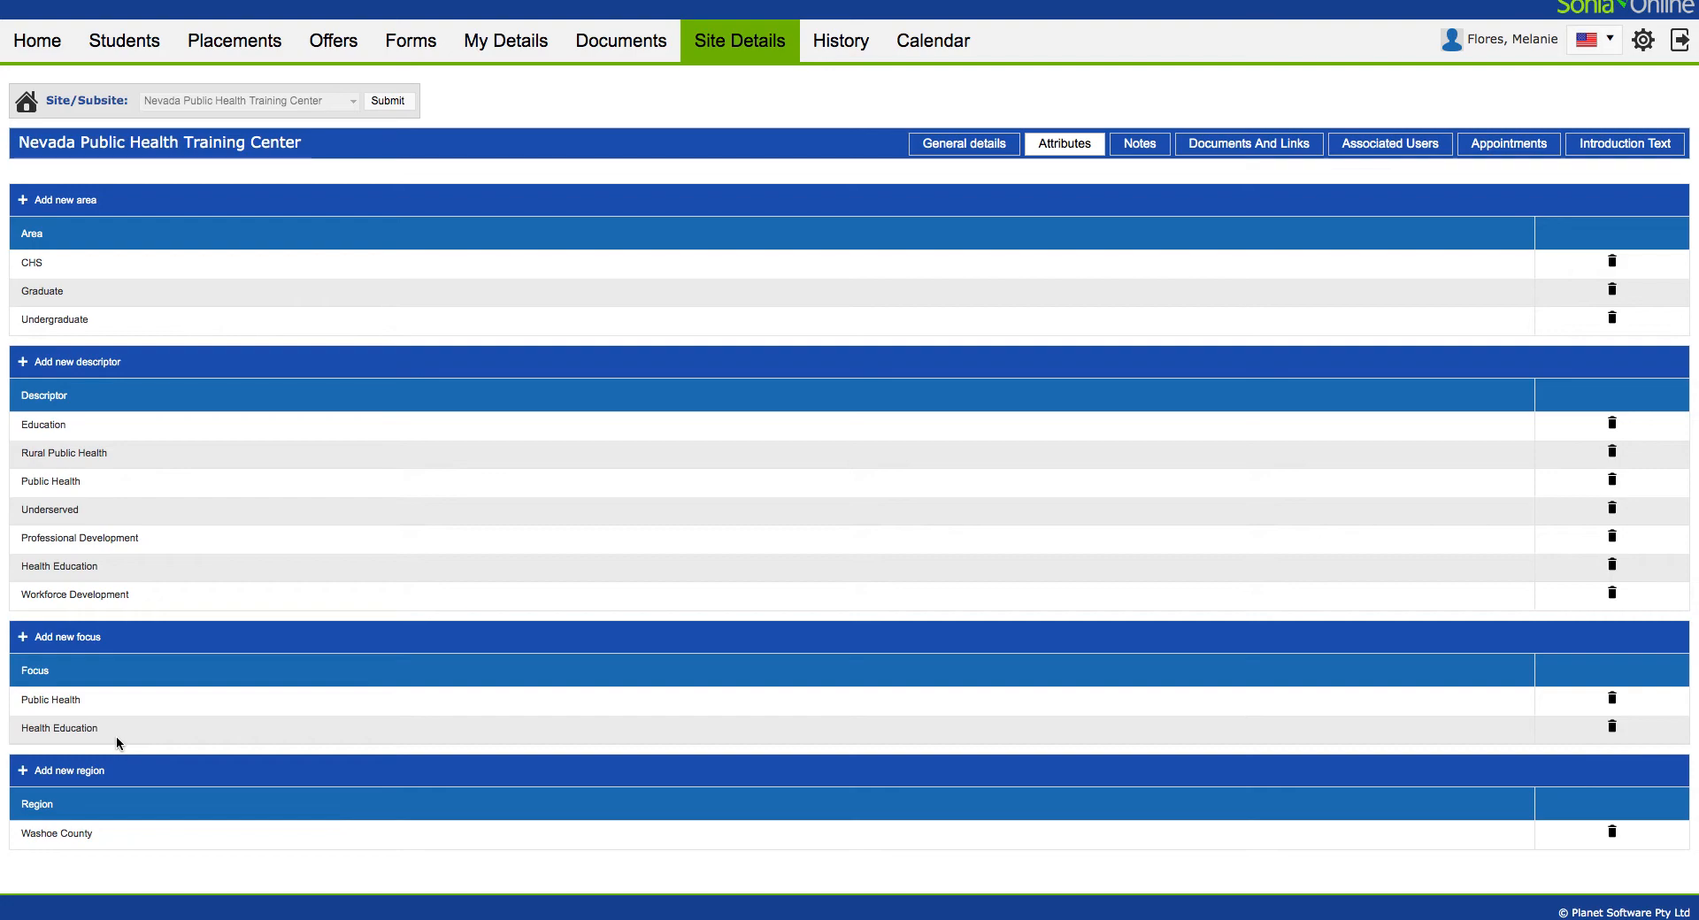
# Step: Start a new region entry in the site's attributes and examine the available regions without choosing one
pyautogui.click(60, 777)
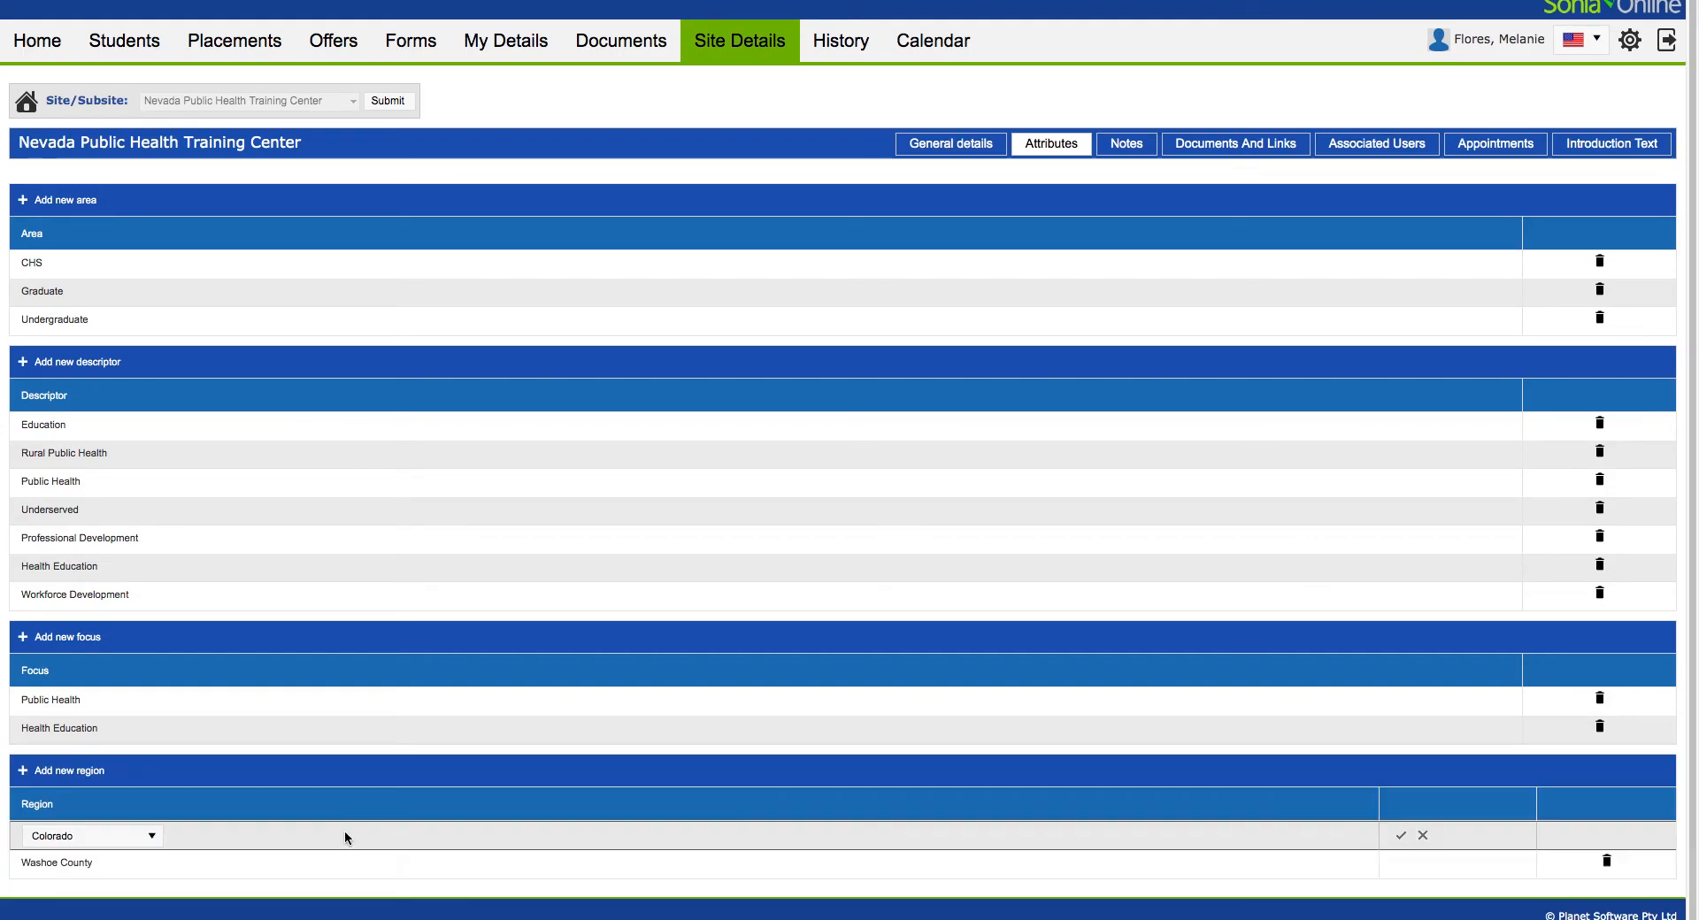
pyautogui.click(154, 837)
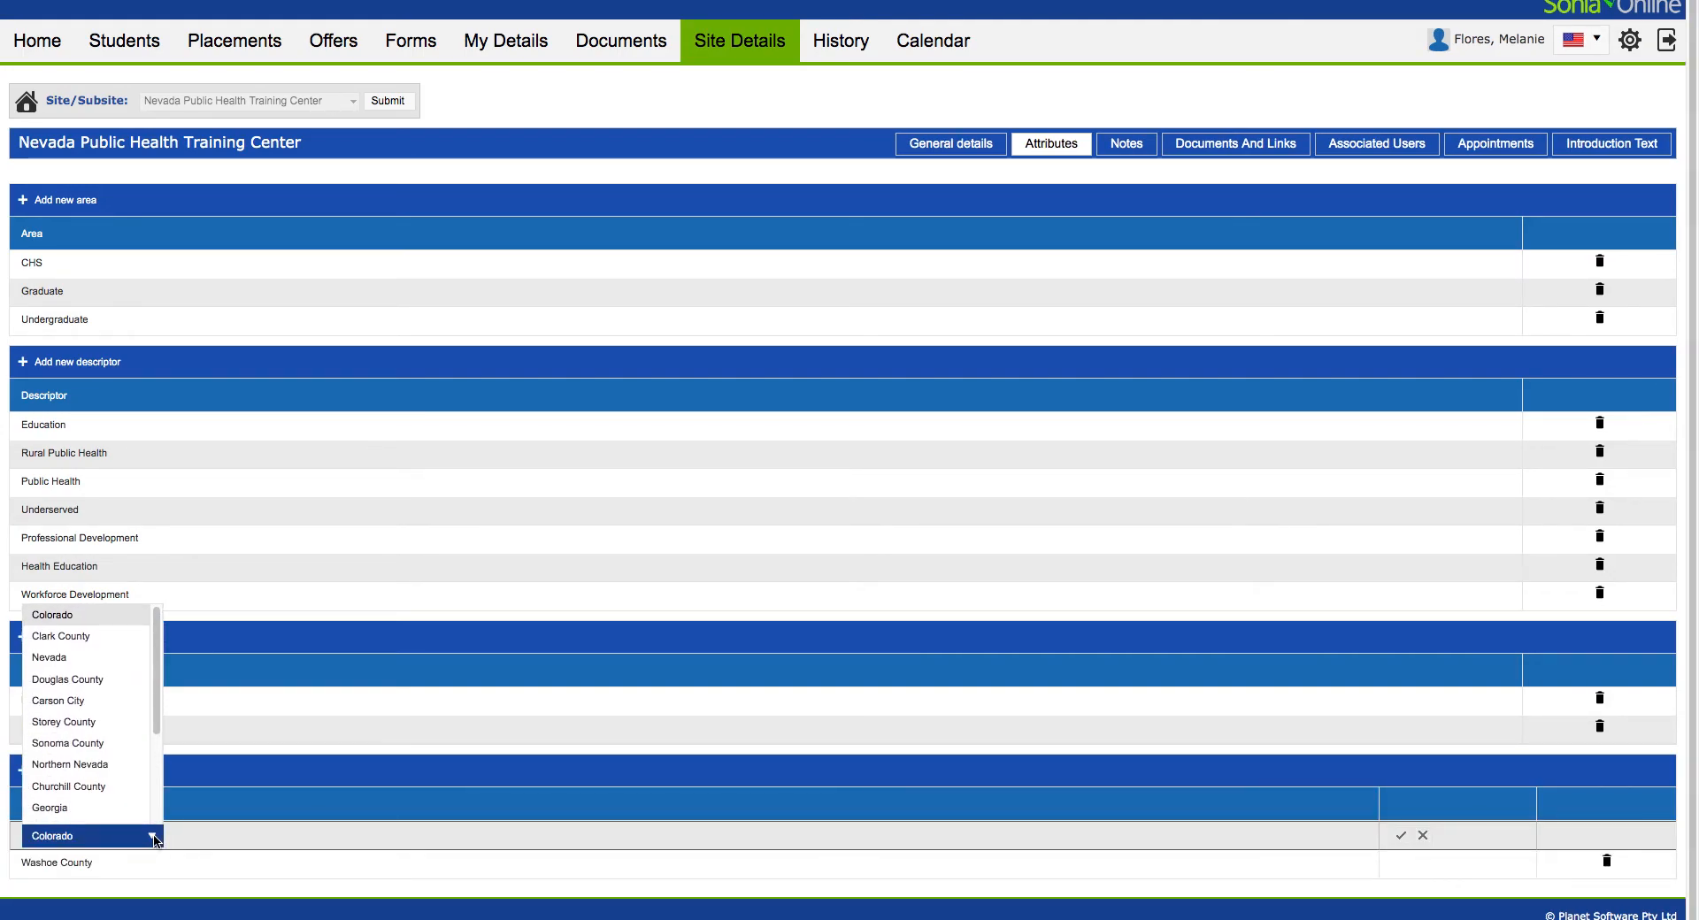
pyautogui.moveTo(156, 705)
pyautogui.mouseDown()
pyautogui.moveTo(154, 812)
pyautogui.moveTo(162, 689)
pyautogui.mouseUp()
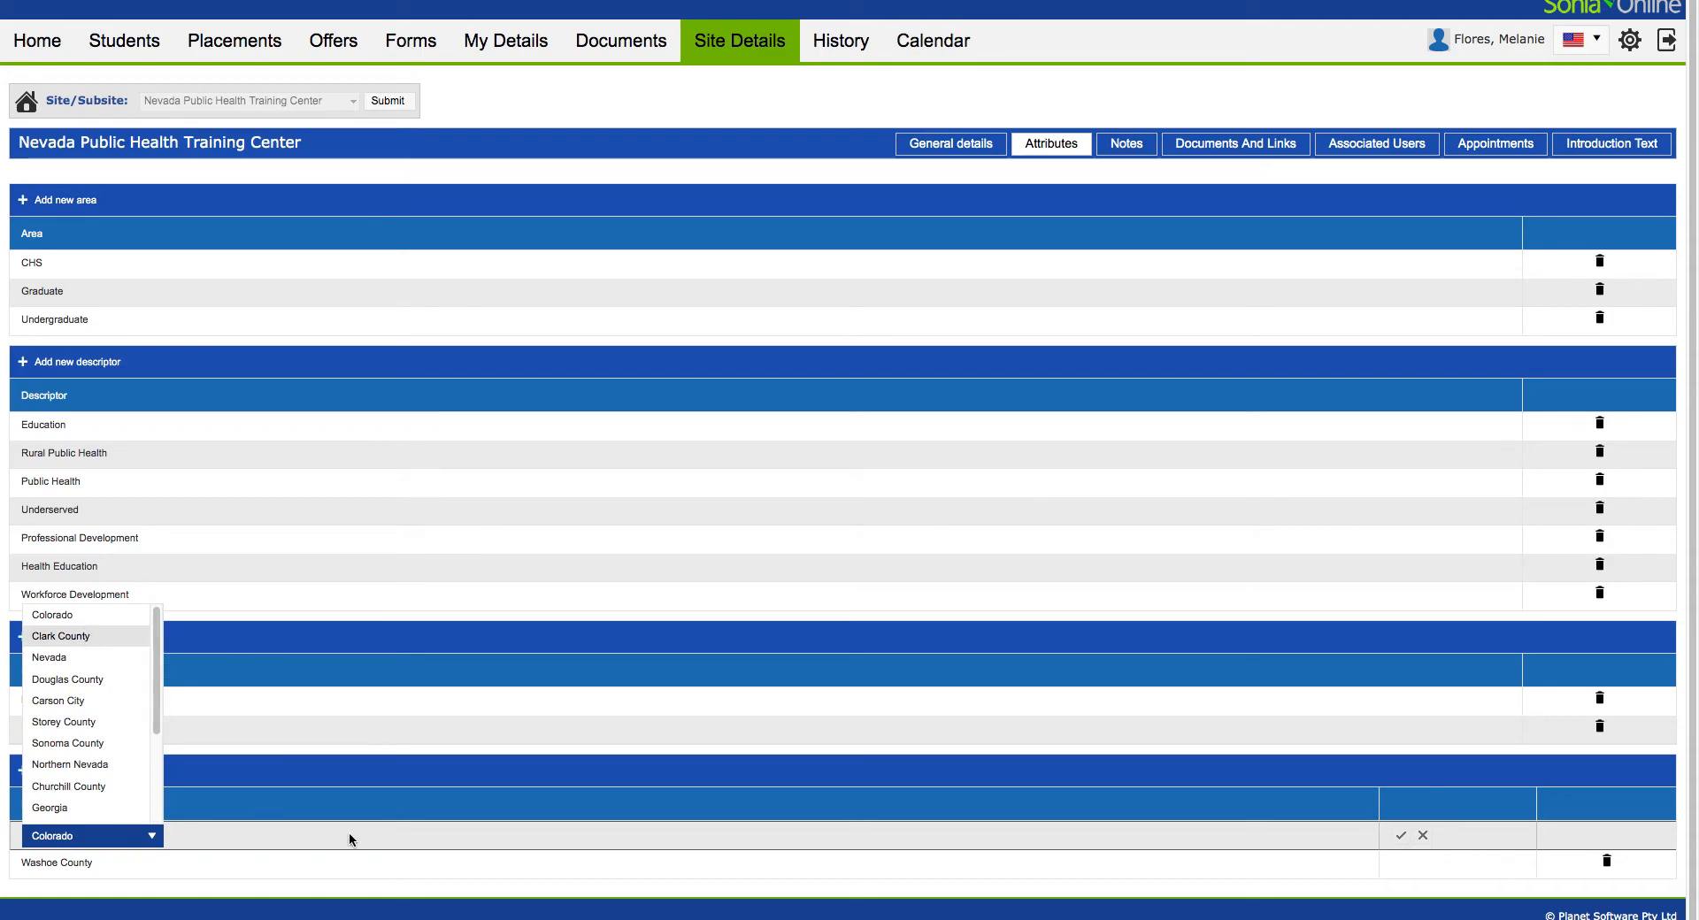
pyautogui.click(493, 876)
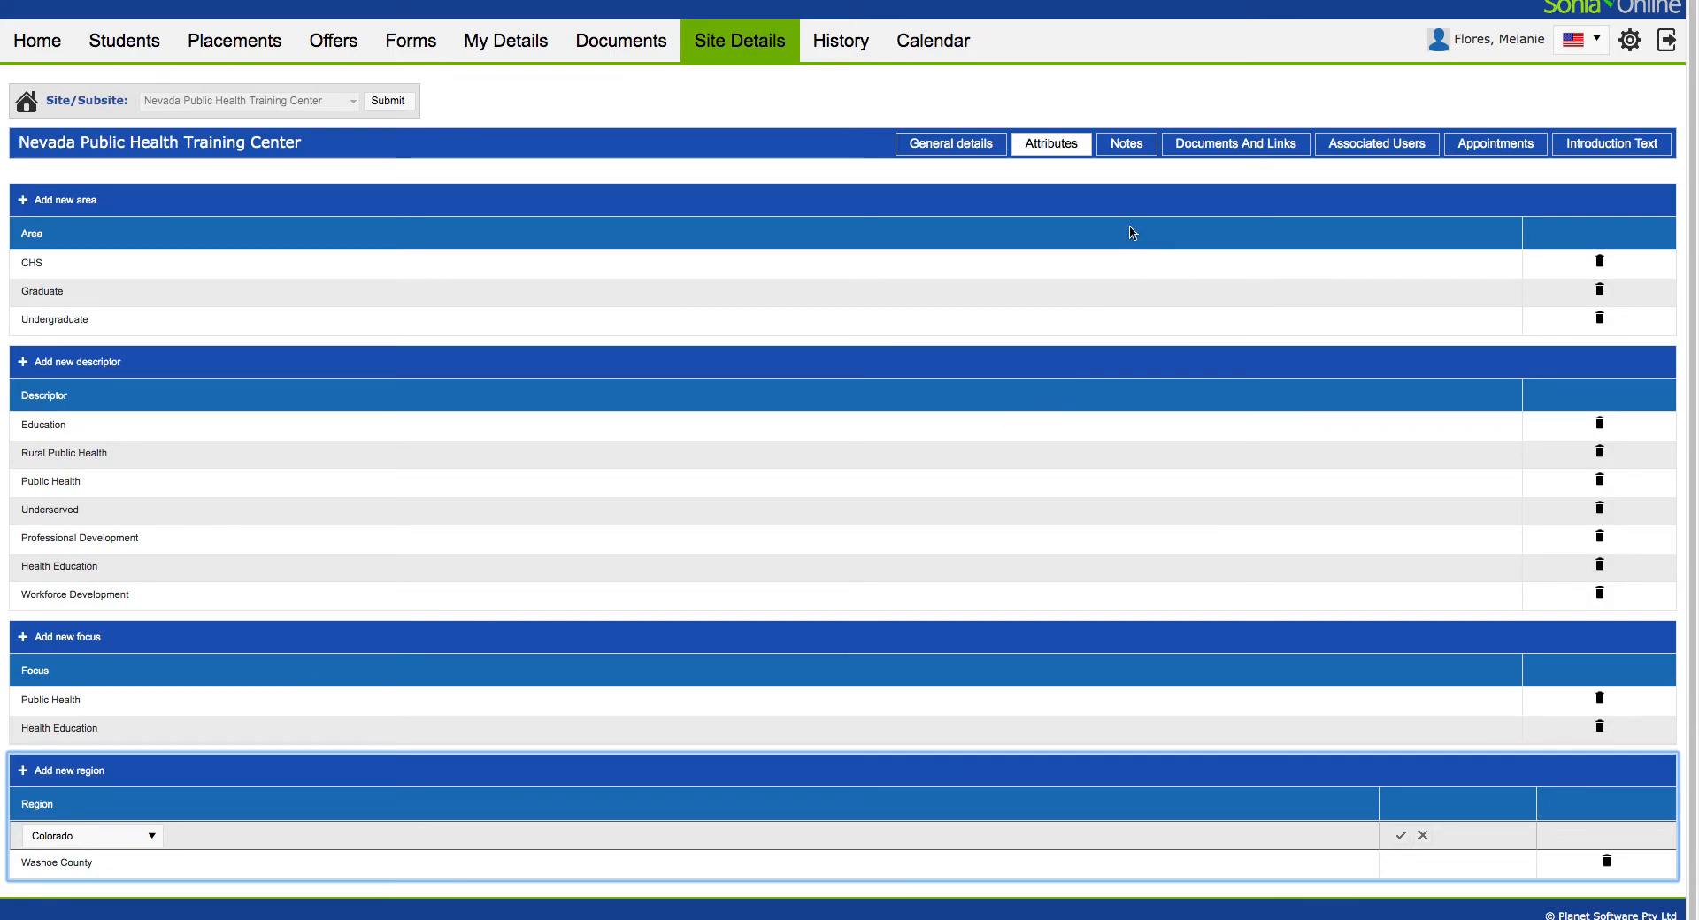
# Step: Examine the site's blank new-note editor without saving, and view the site's documents and links
pyautogui.click(1141, 152)
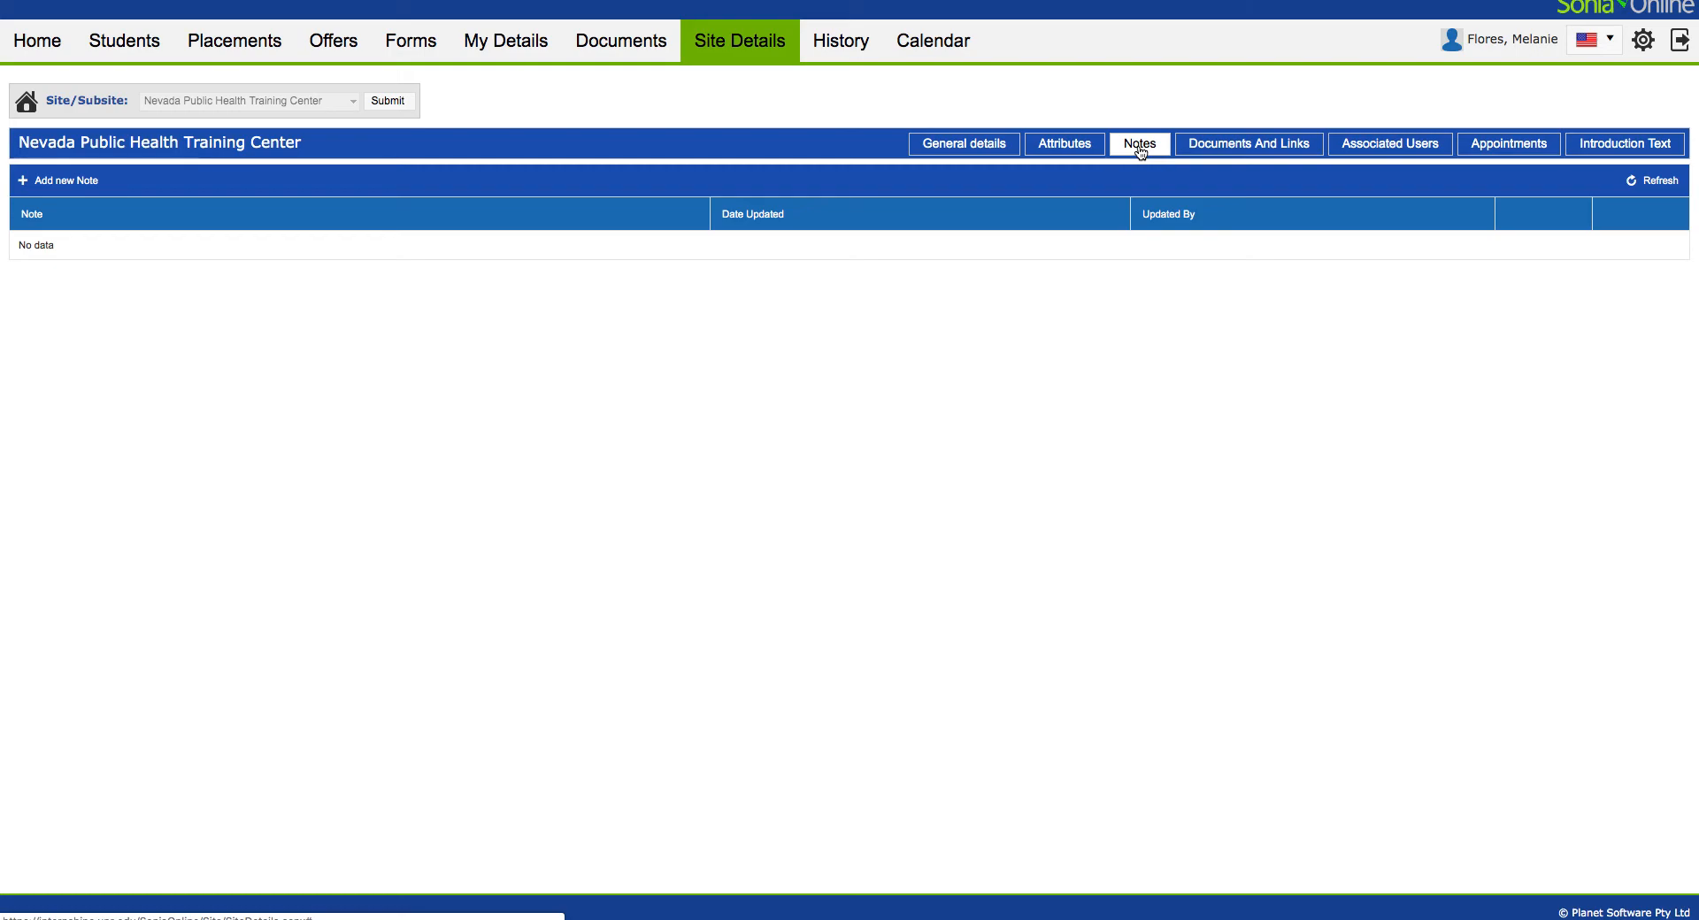
pyautogui.click(66, 180)
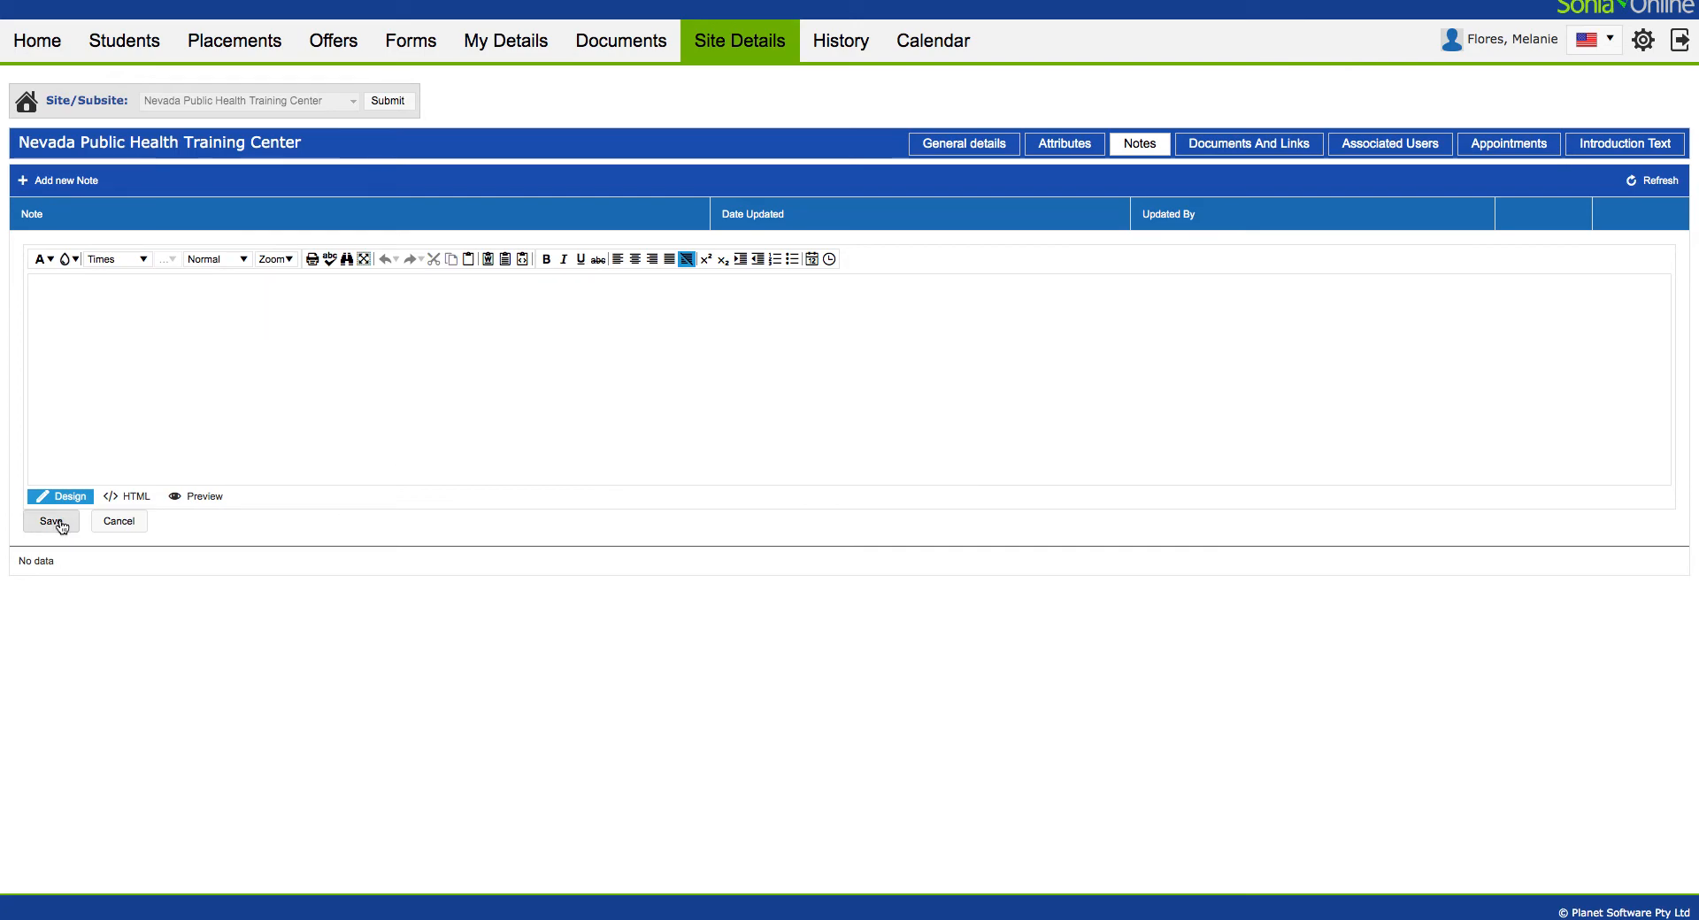
pyautogui.click(118, 522)
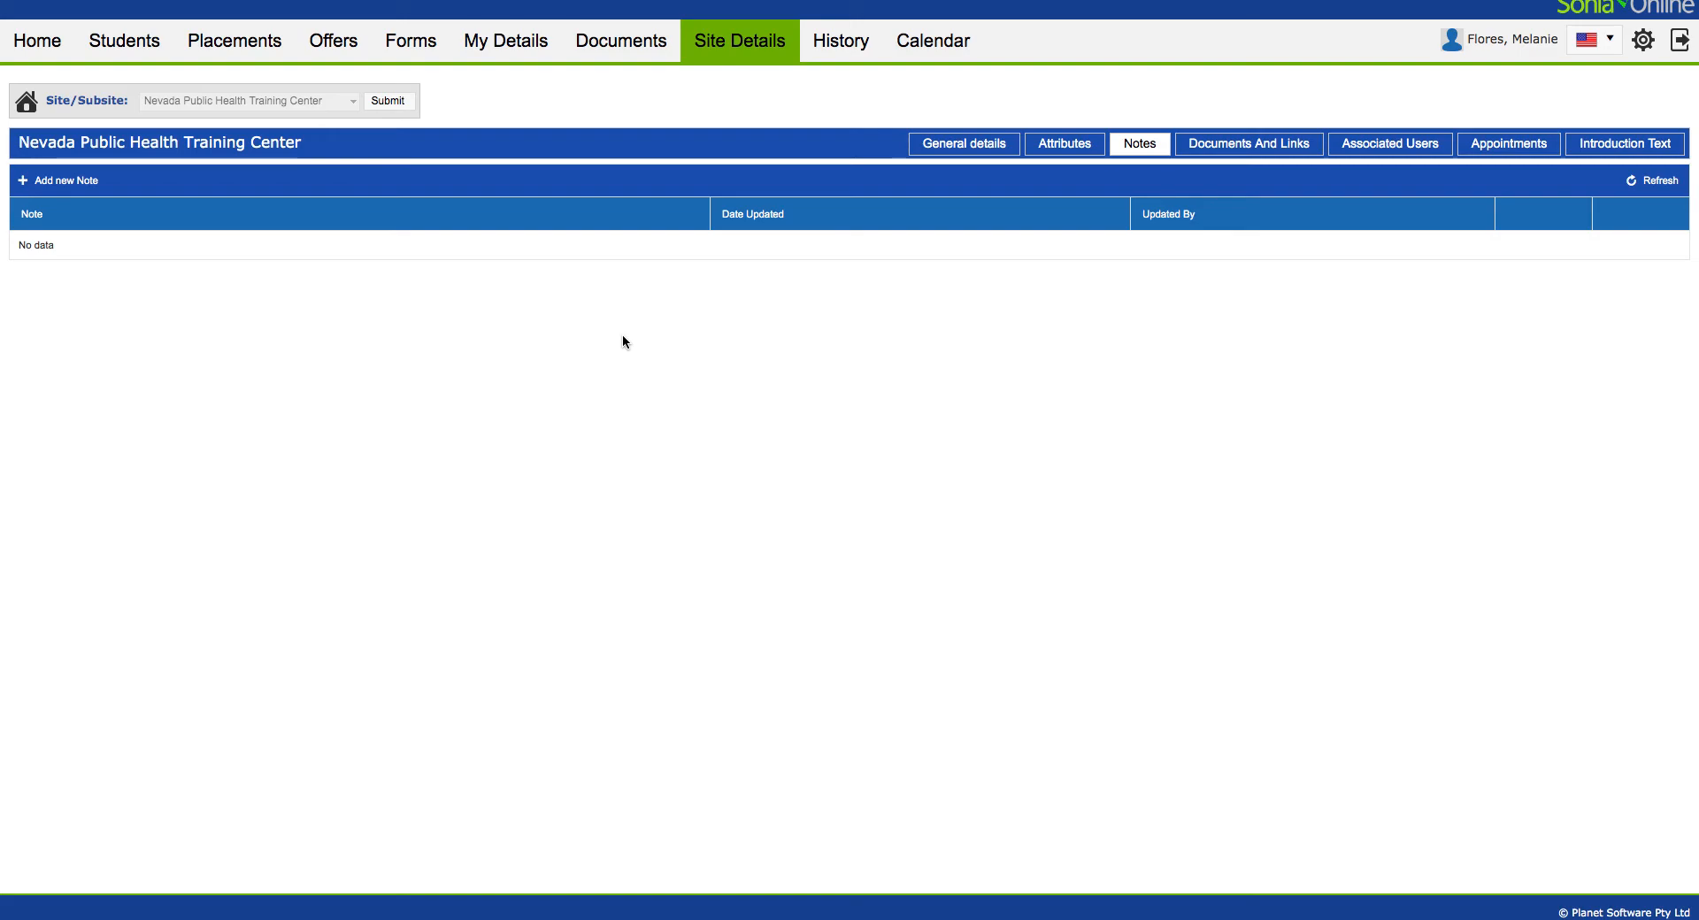
pyautogui.click(1269, 150)
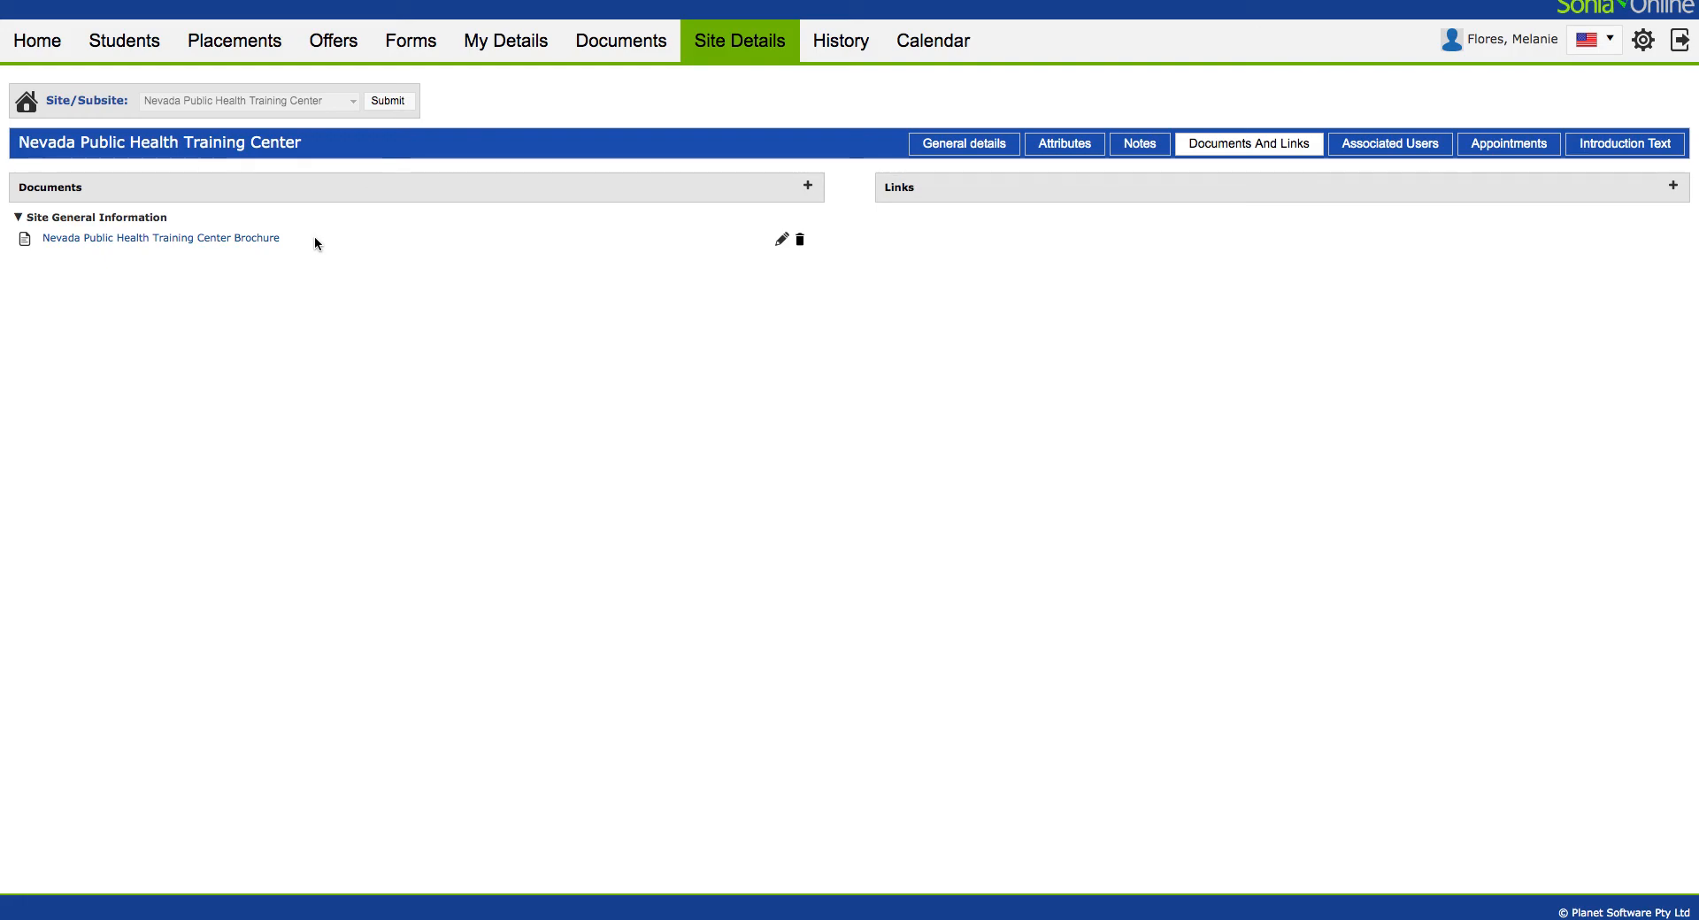
# Step: Review the site's associated users and the fields of the new-user form, leaving the form without adding anyone
pyautogui.click(1407, 142)
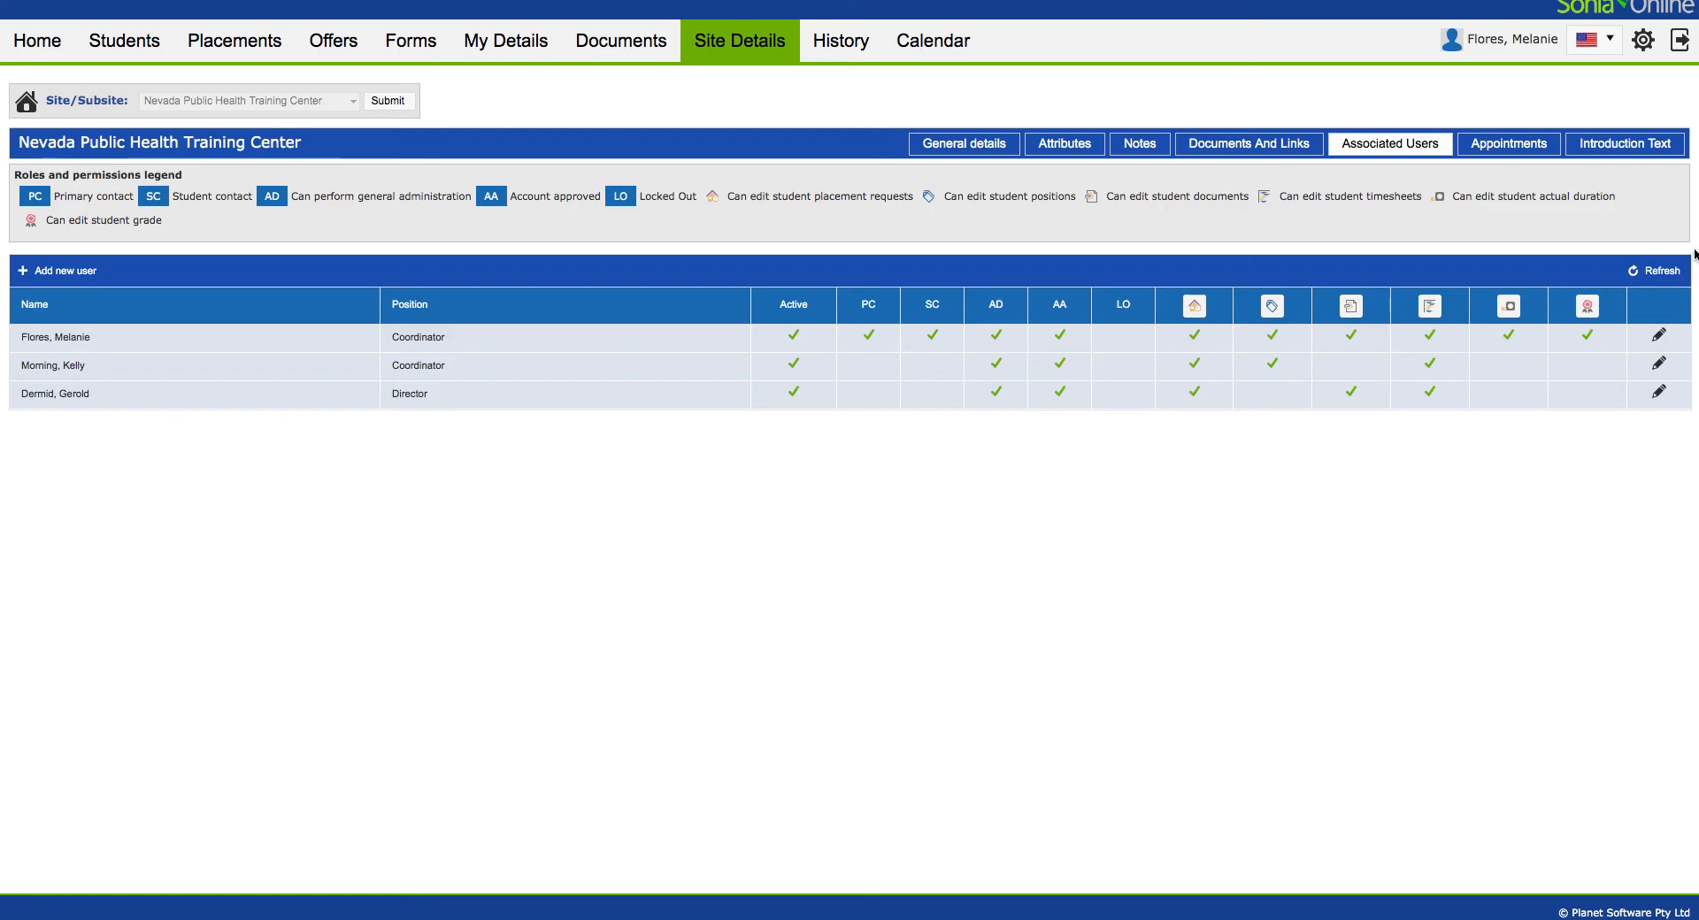
pyautogui.click(62, 273)
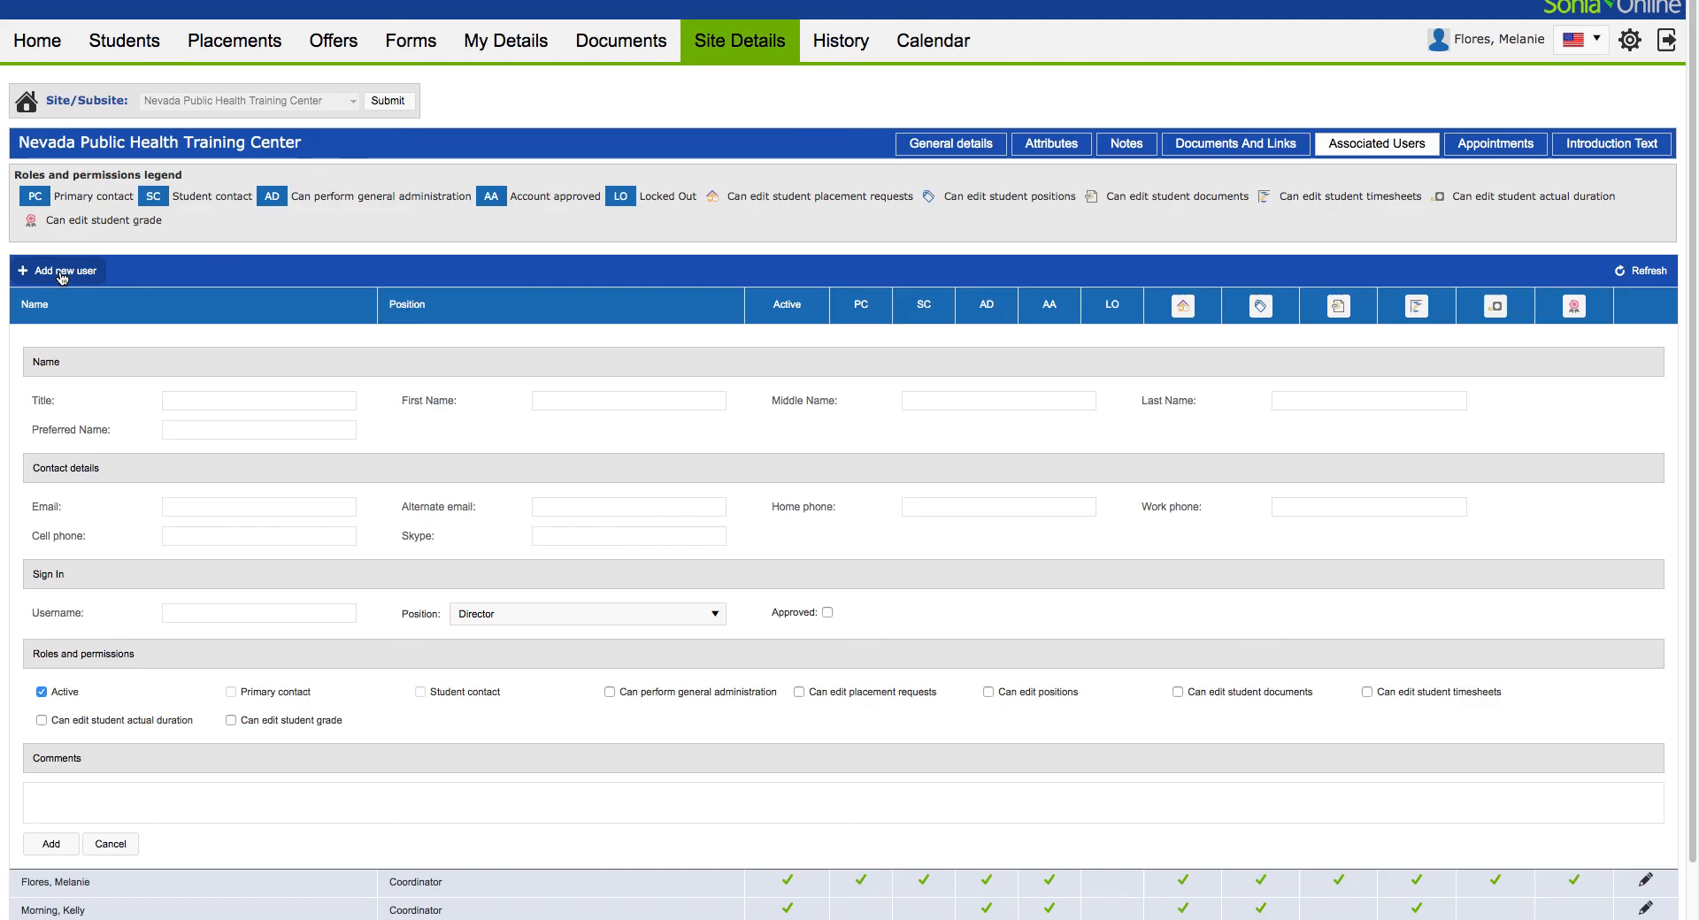
pyautogui.click(541, 540)
pyautogui.scroll(-1, 542, 540)
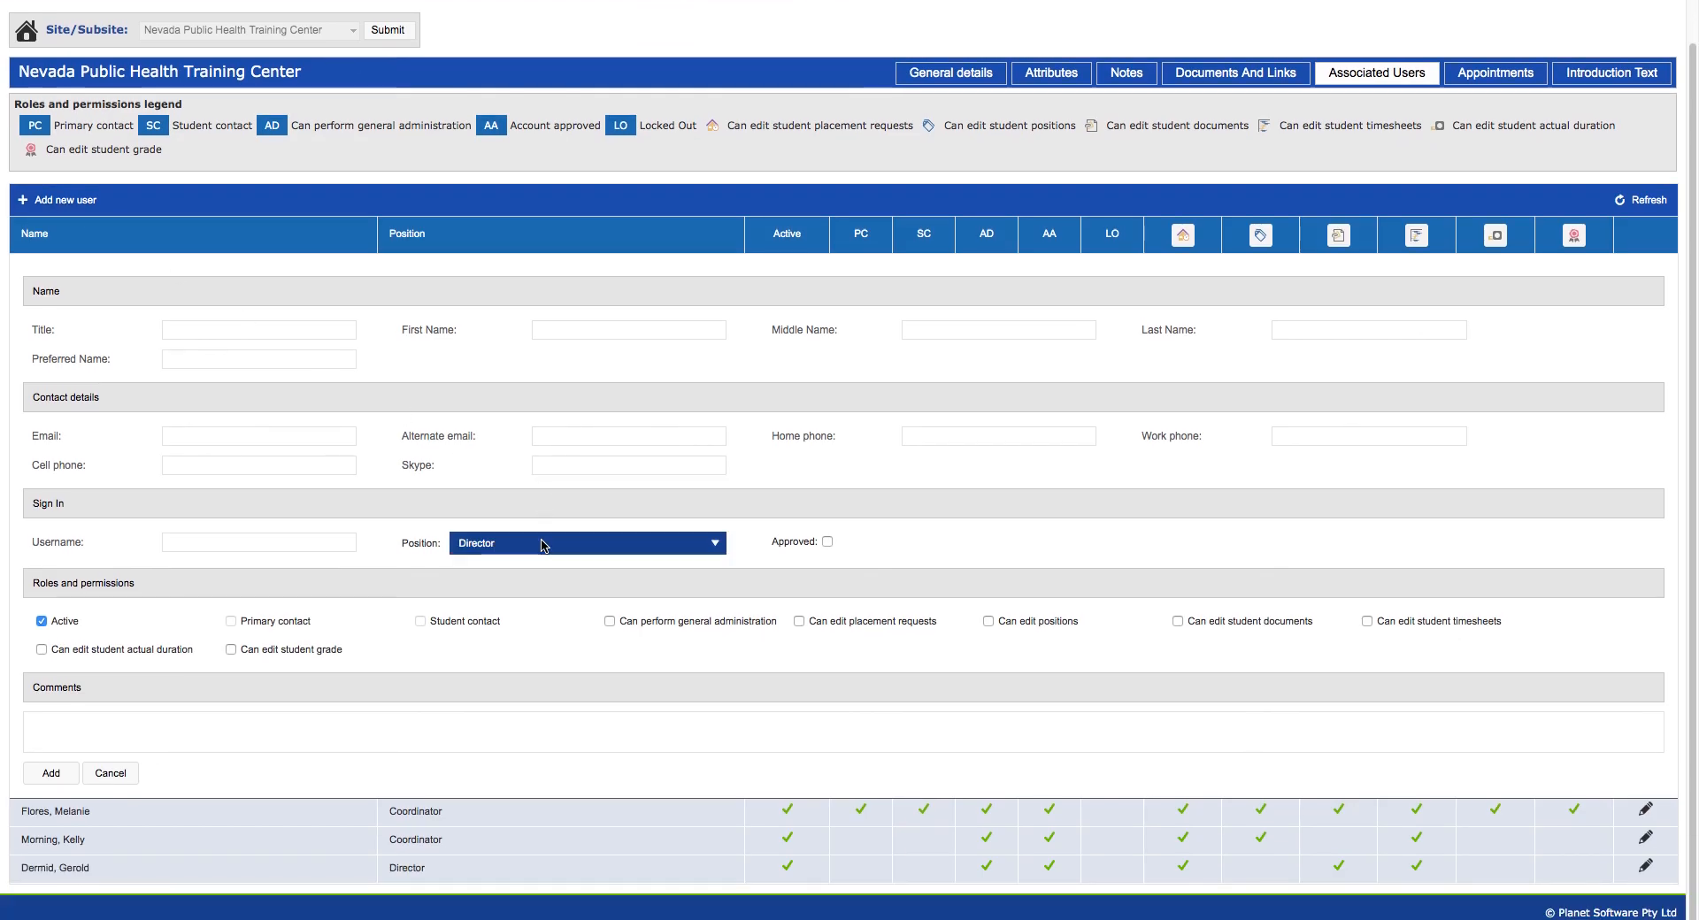
pyautogui.click(581, 328)
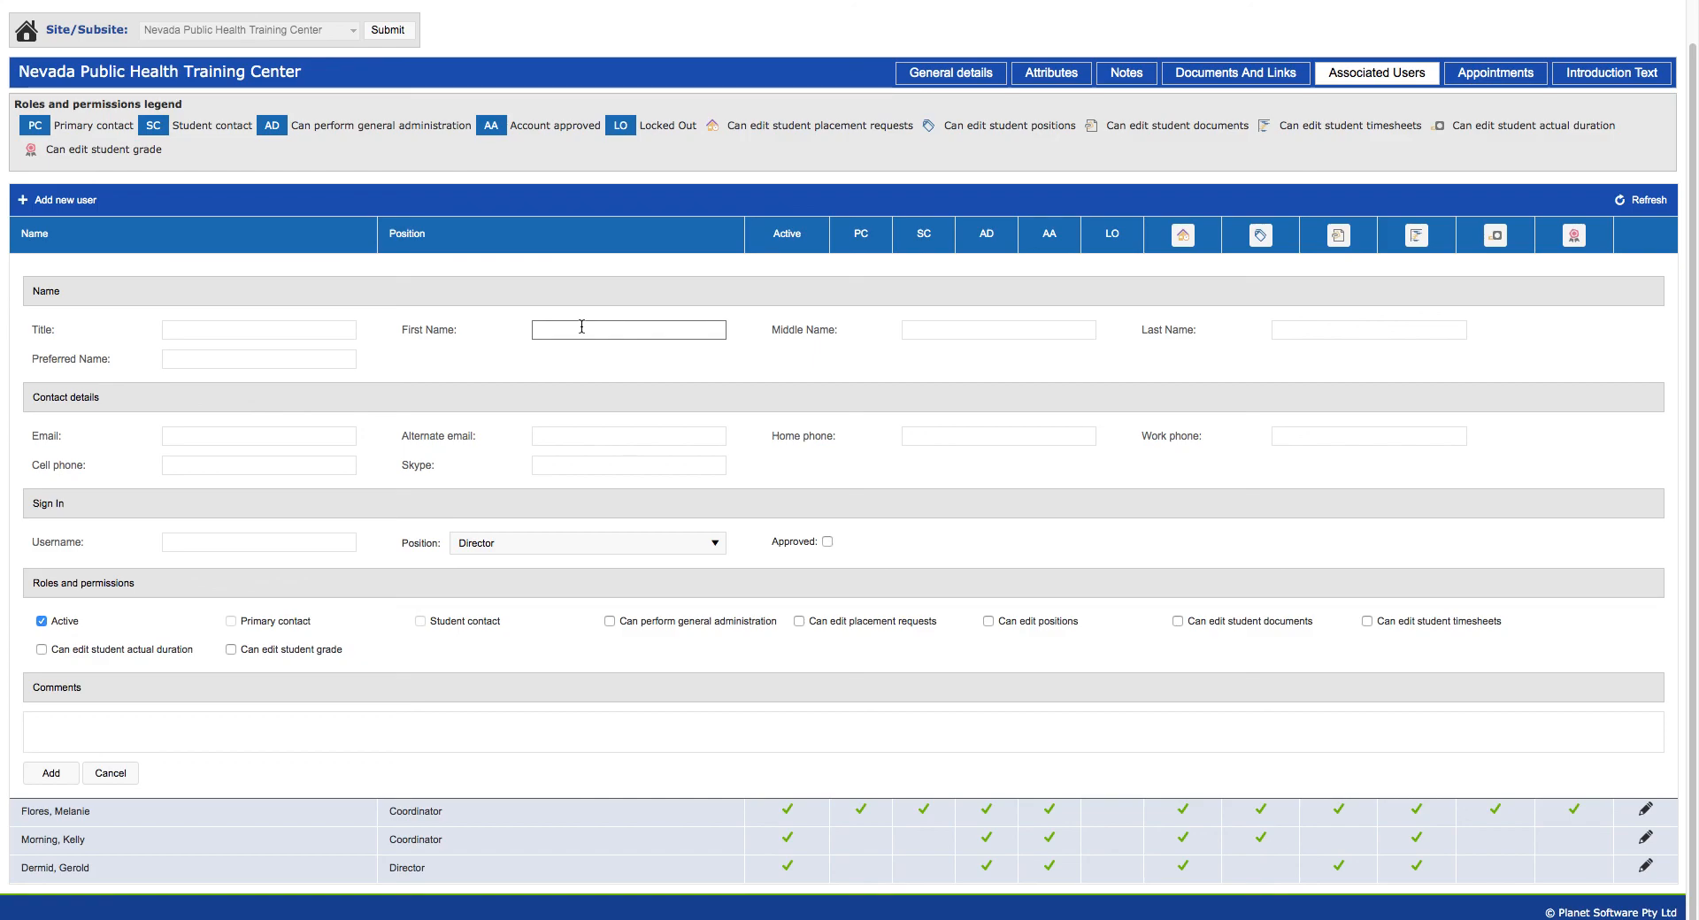
pyautogui.click(473, 389)
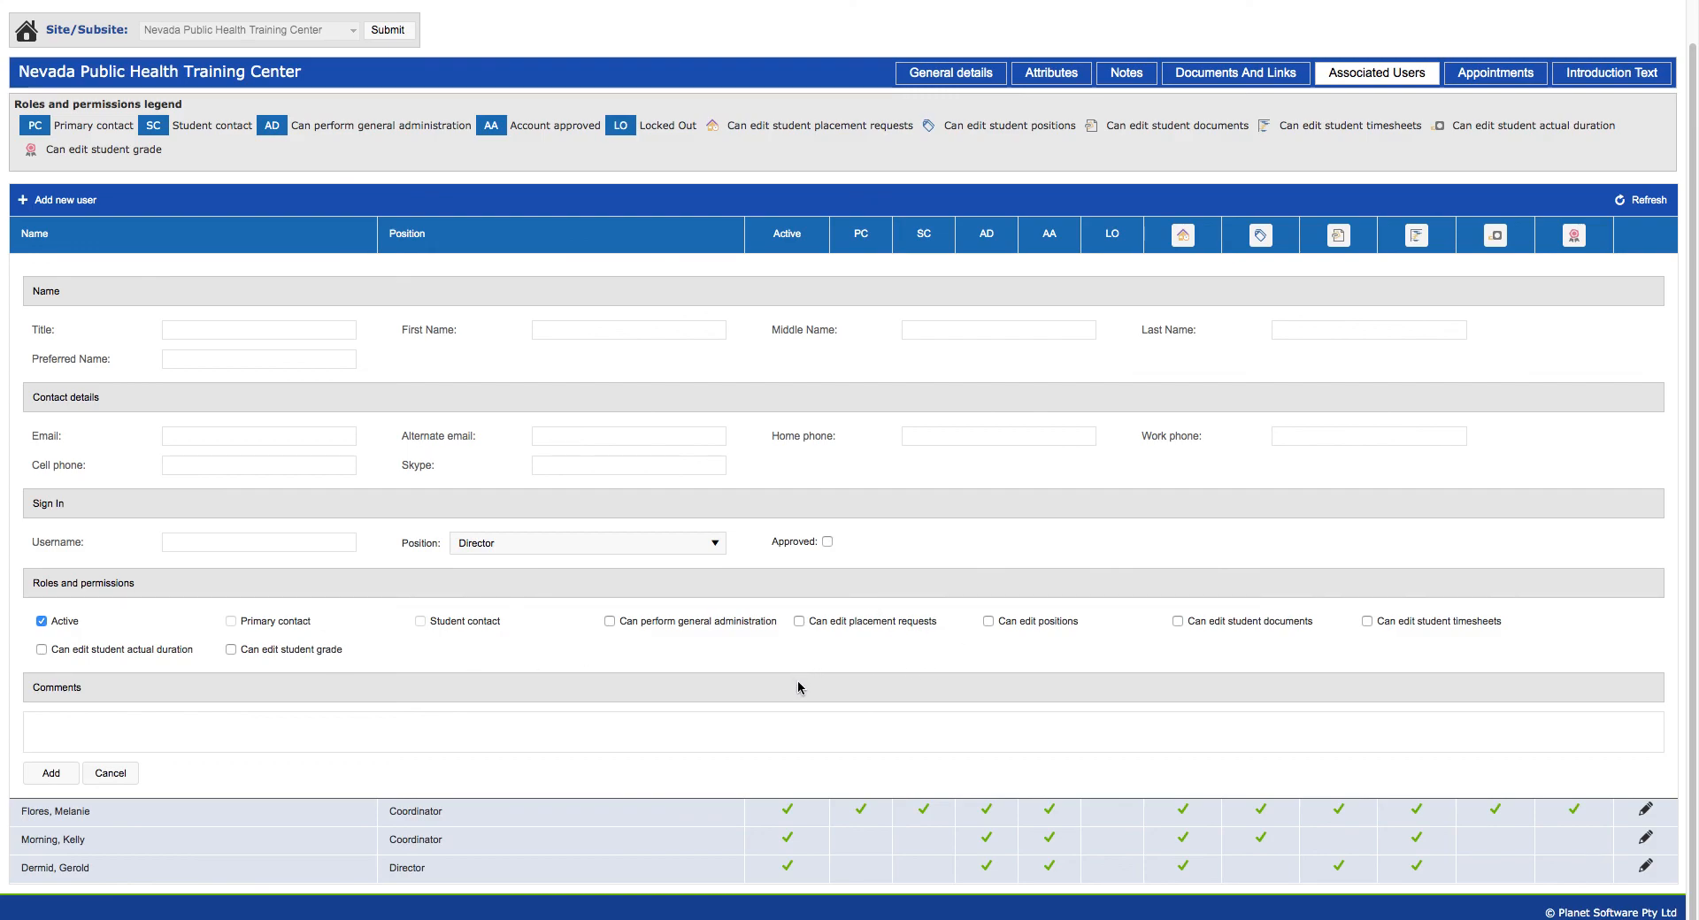
pyautogui.click(110, 774)
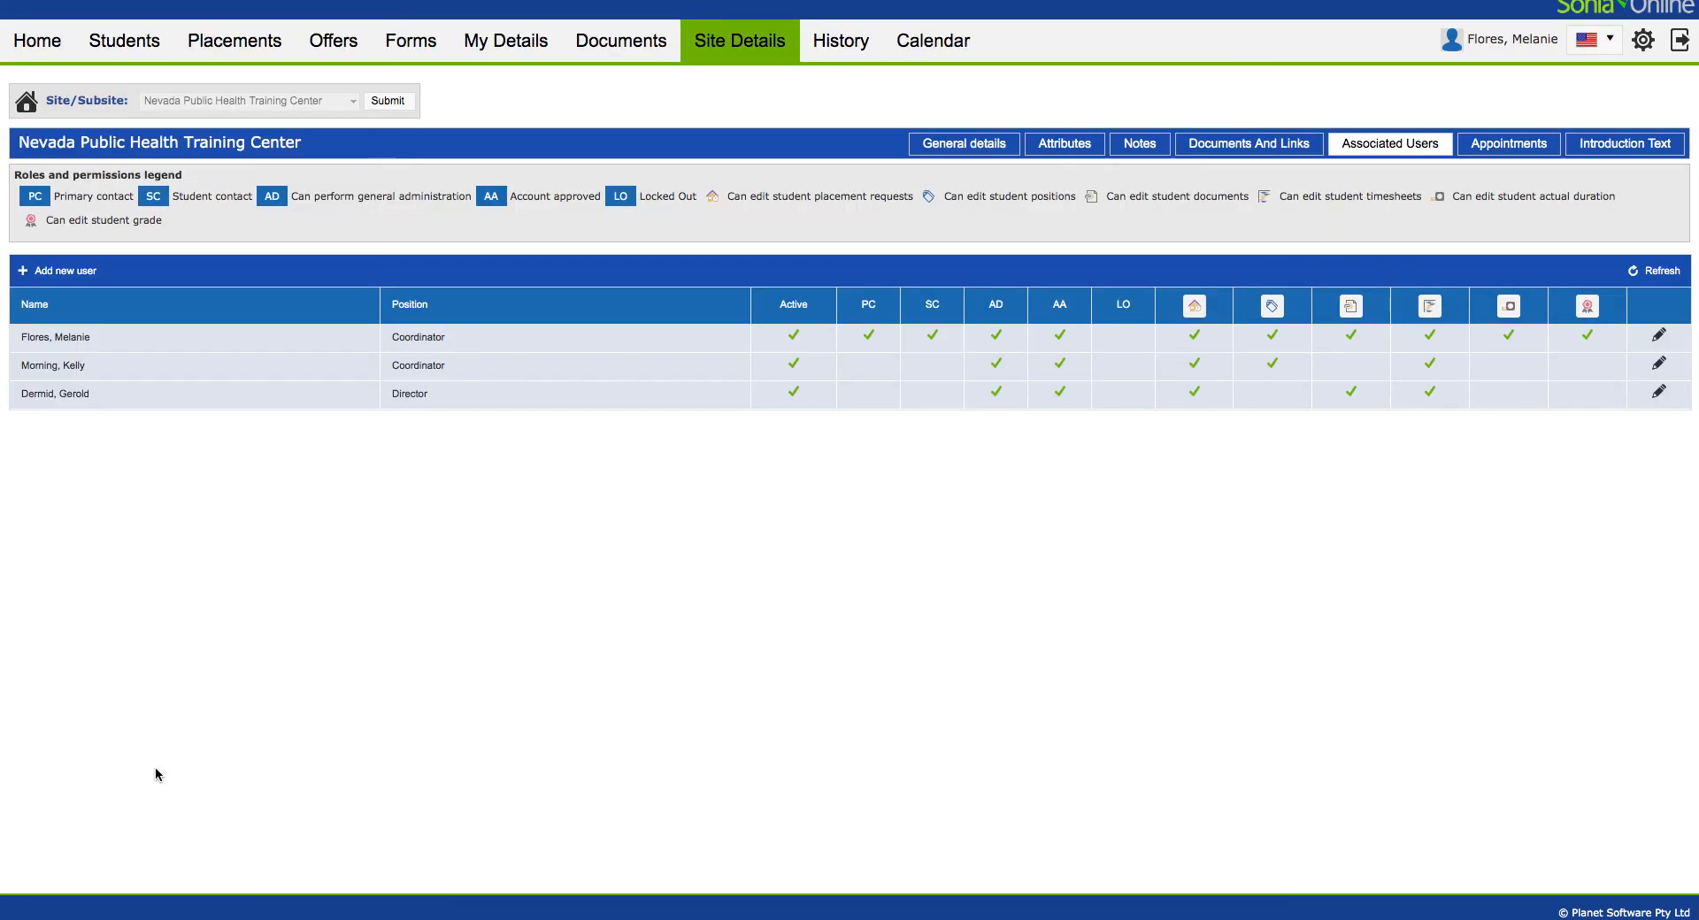
# Step: View the site's appointments
pyautogui.click(1531, 146)
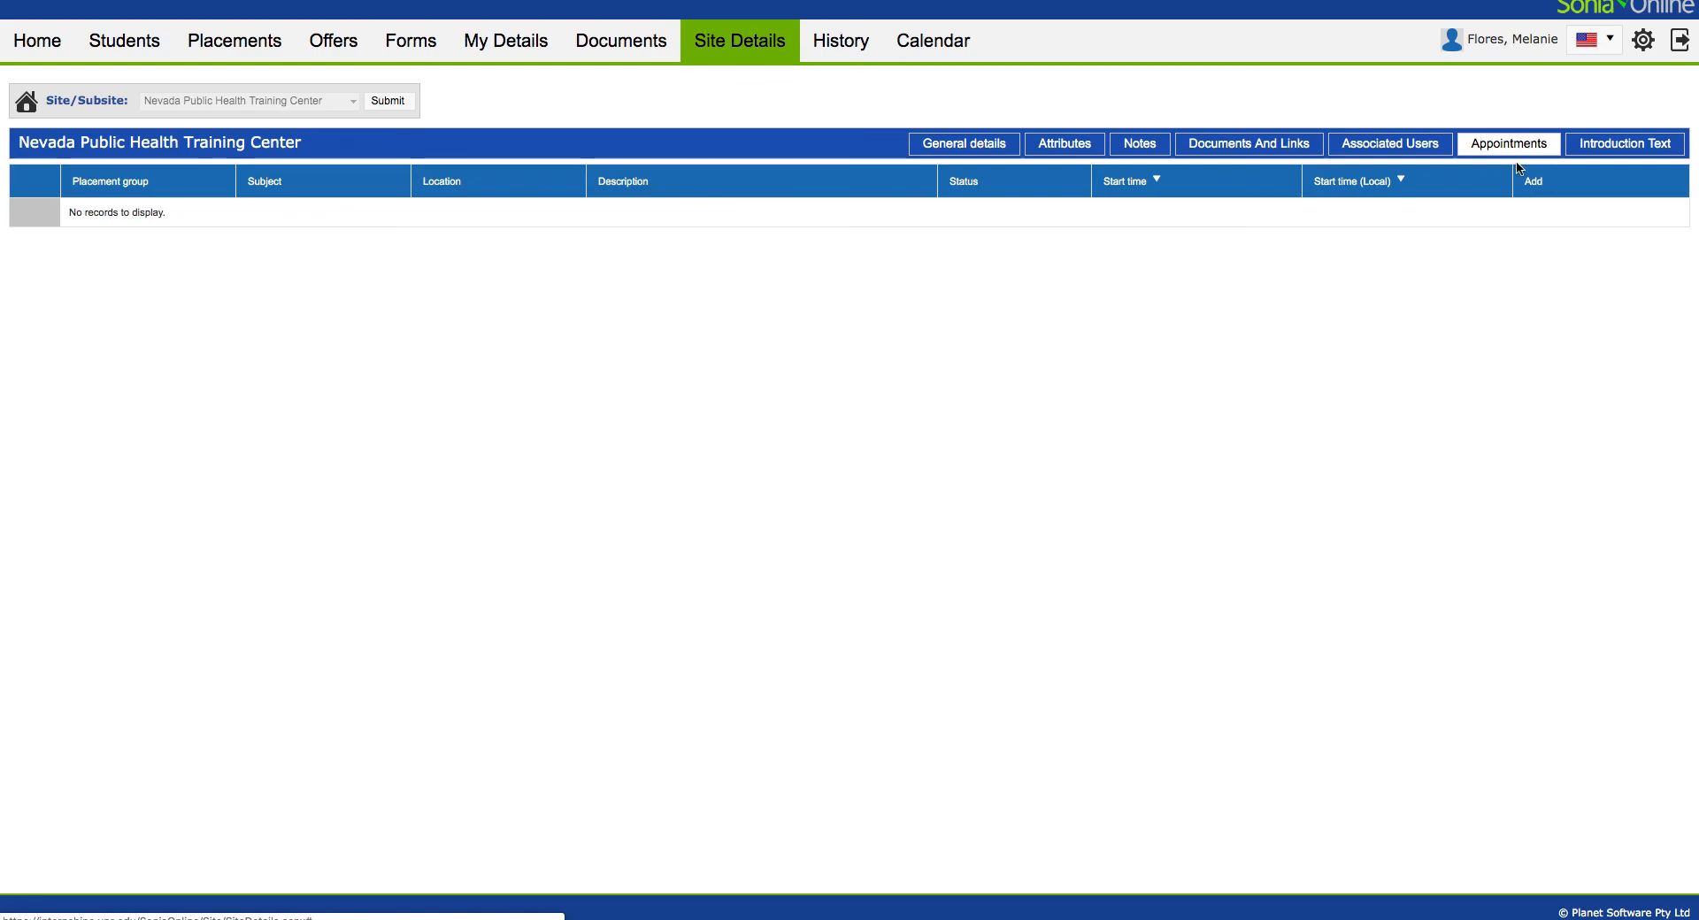